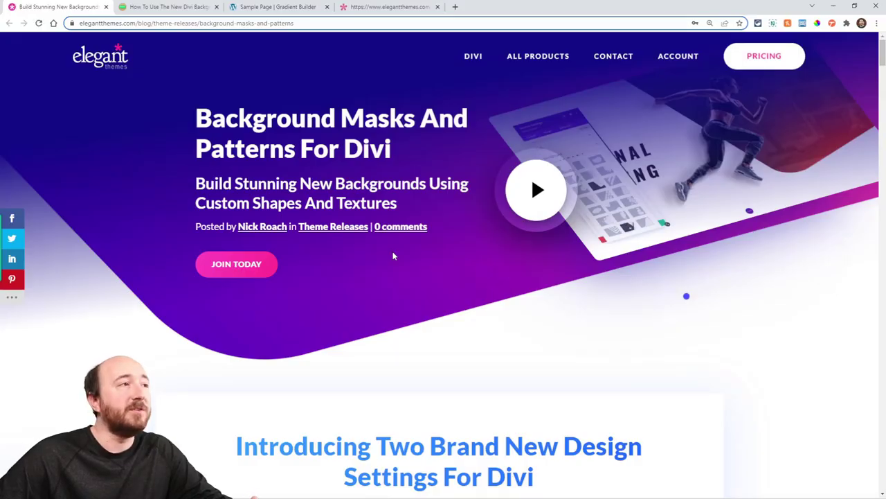
Examine the Elegant Themes post on background masks and patterns, including the mask gallery, pattern gallery and combination examples.
scroll(393, 256, "down", 5)
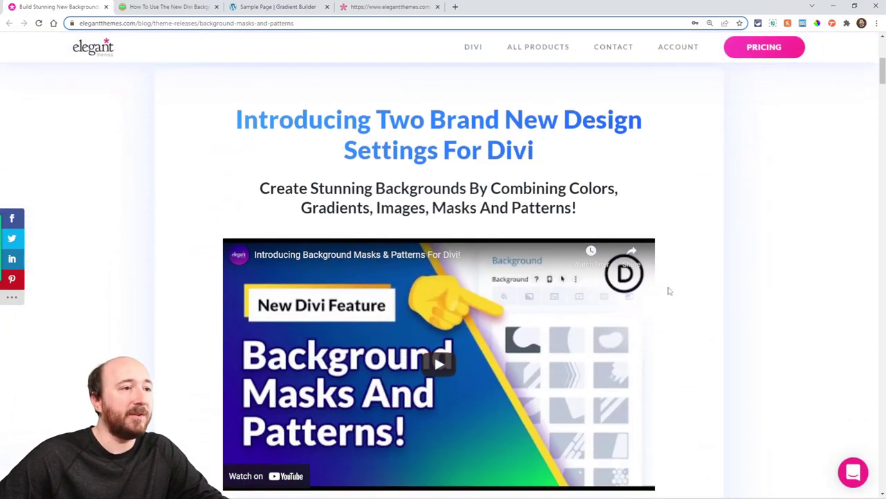
scroll(670, 292, "down", 15)
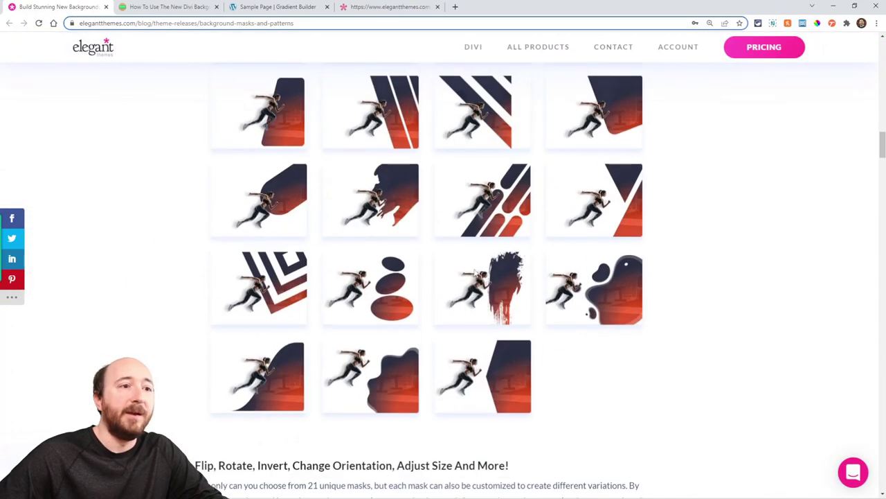
scroll(474, 271, "down", 8)
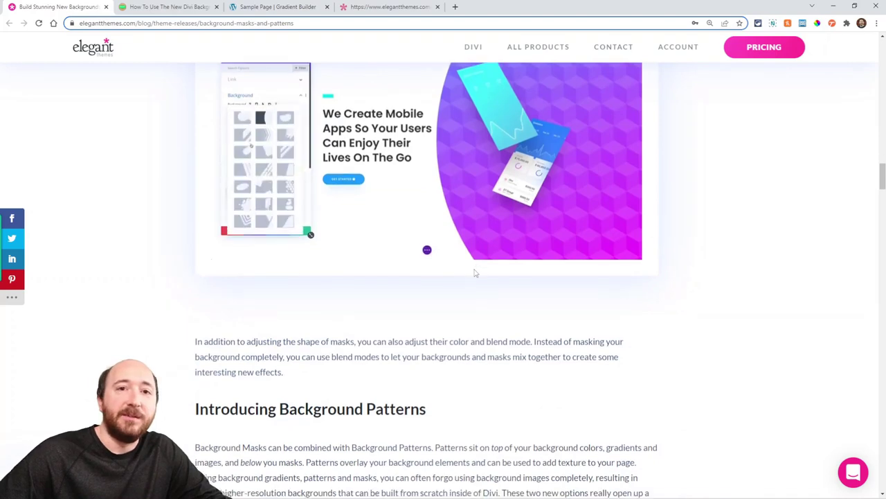
scroll(475, 273, "down", 5)
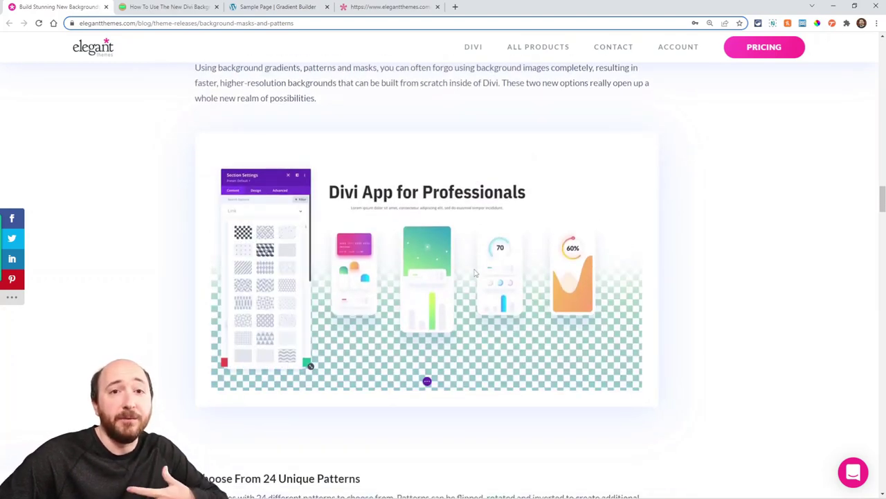
scroll(474, 273, "down", 10)
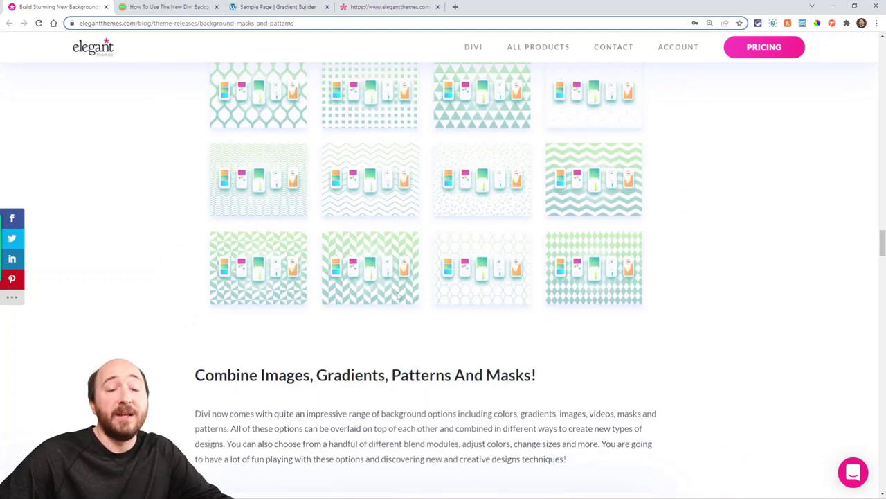
scroll(398, 296, "down", 12)
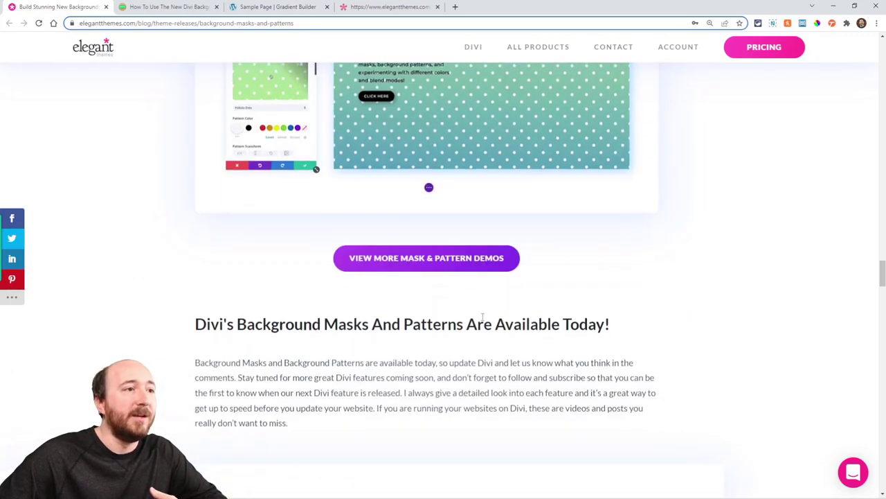
scroll(483, 319, "up", 12)
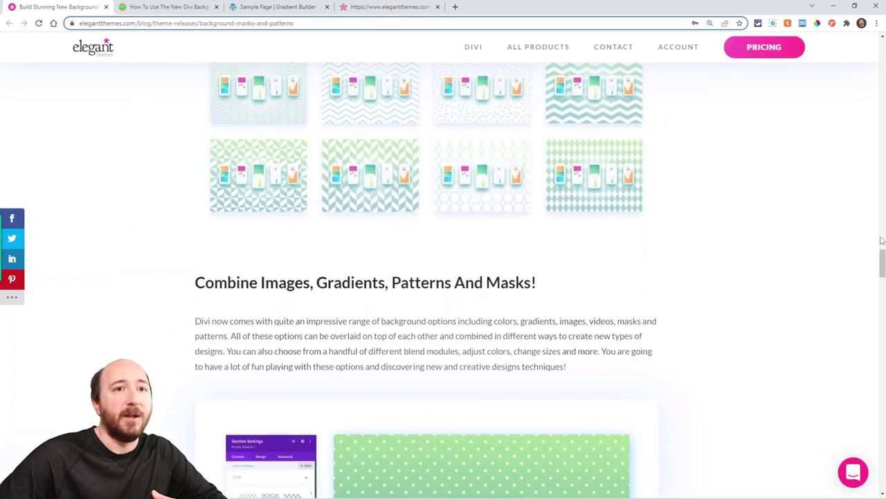
left_click_drag(883, 258, 874, 62)
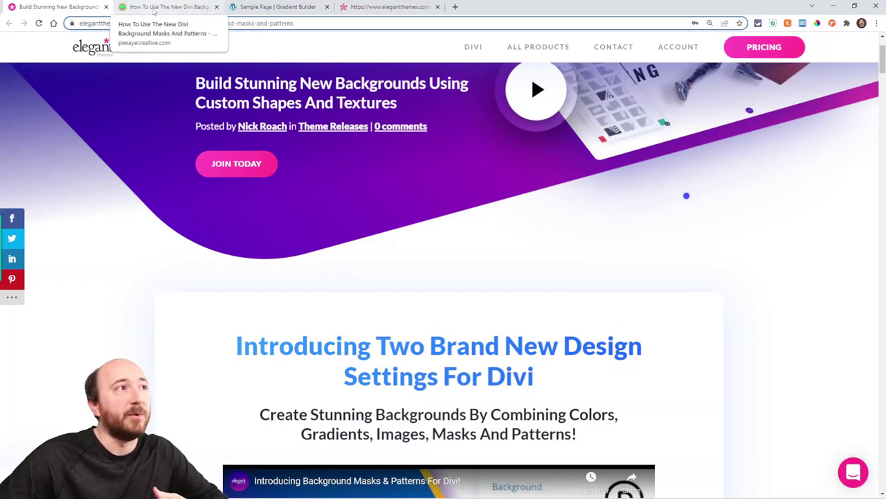
Open the Pee-Aye Creative tutorial on Divi background masks and patterns and review its pattern gallery and settings screenshots.
left_click(154, 8)
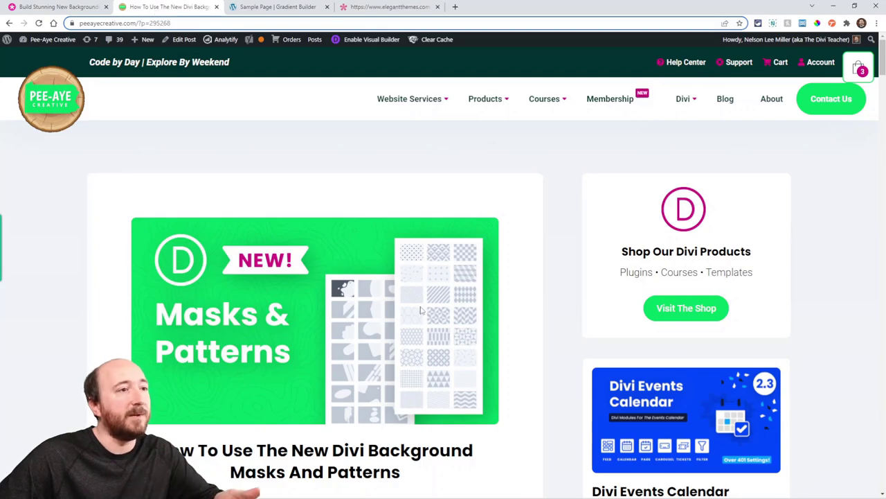
scroll(425, 313, "down", 5)
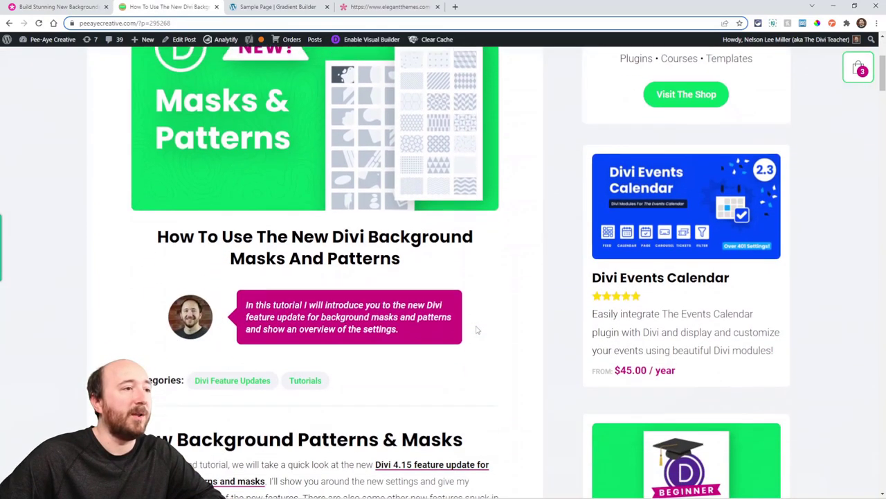
scroll(476, 329, "down", 6)
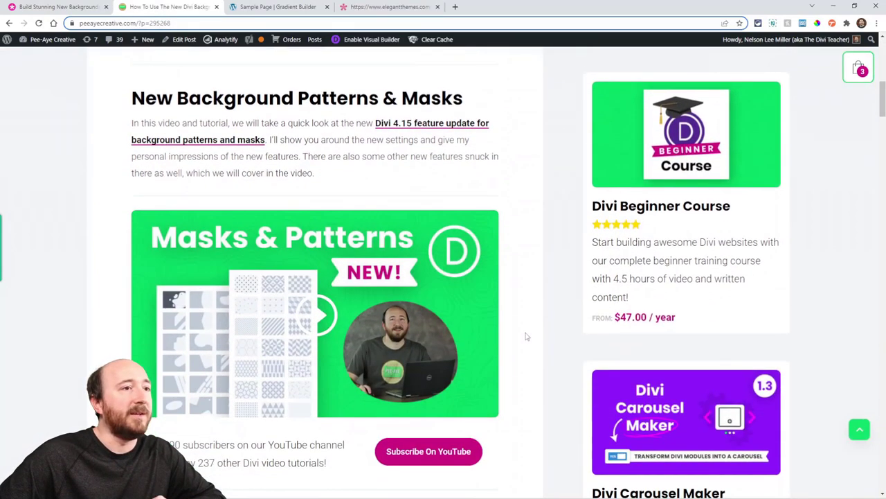
scroll(531, 340, "down", 9)
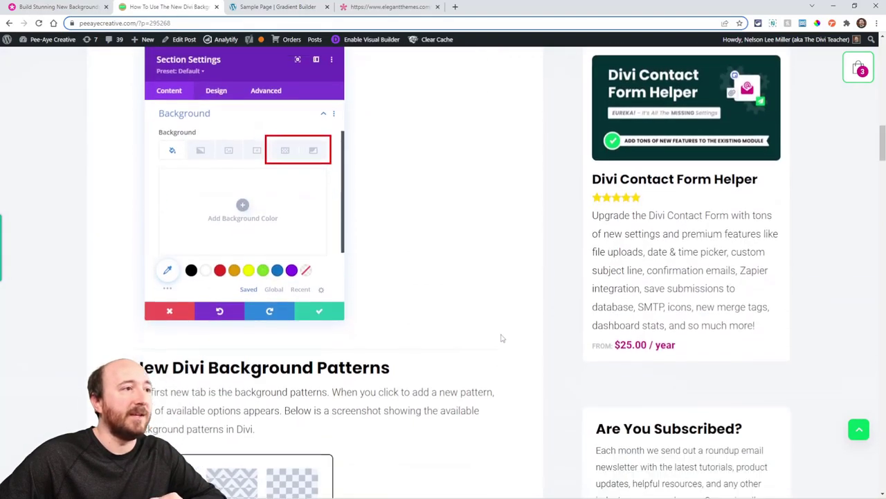
scroll(349, 258, "down", 11)
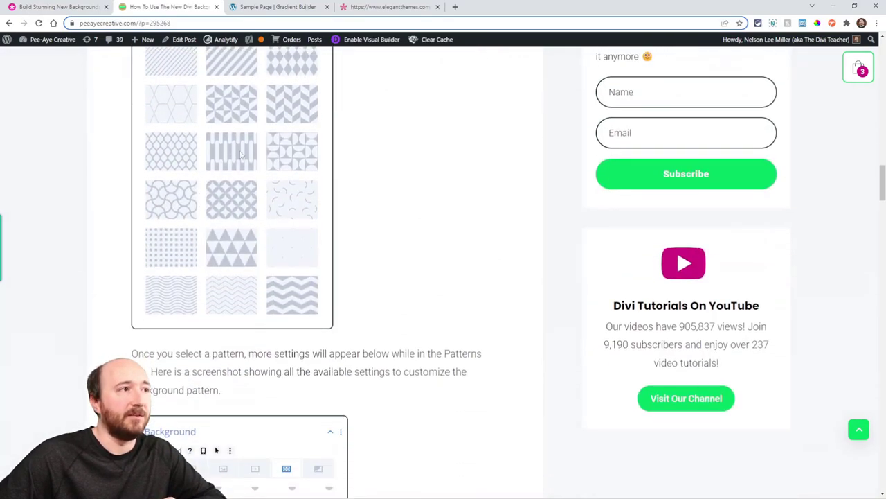
scroll(224, 288, "down", 9)
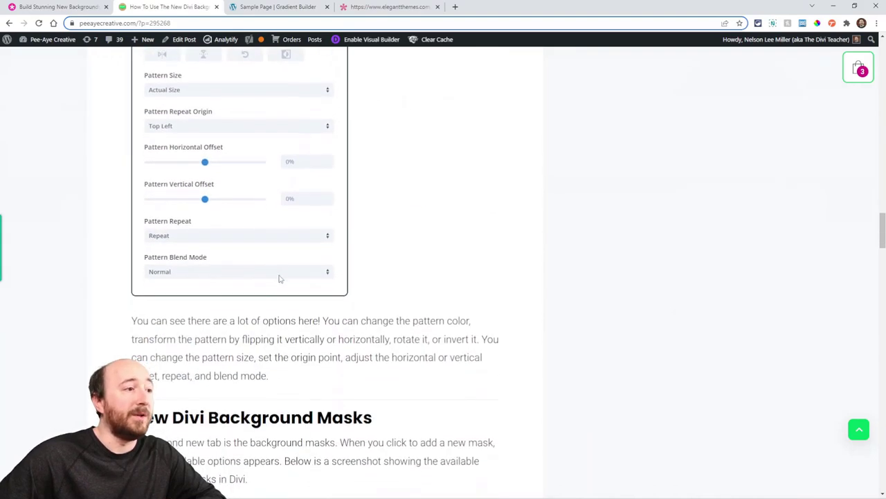
scroll(364, 306, "up", 20)
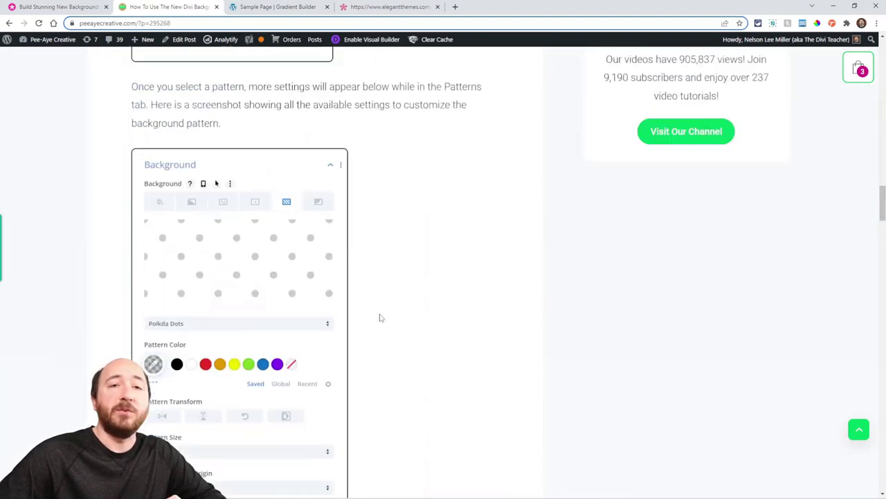
scroll(379, 317, "up", 10)
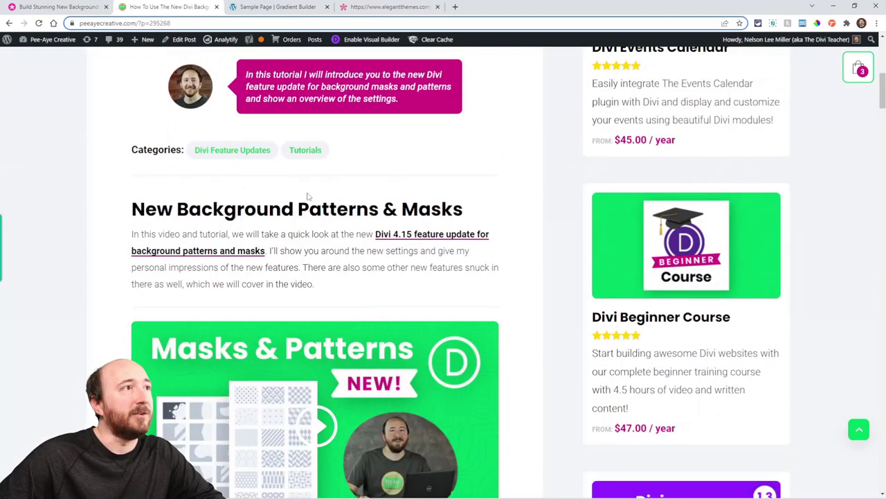
scroll(297, 197, "up", 1)
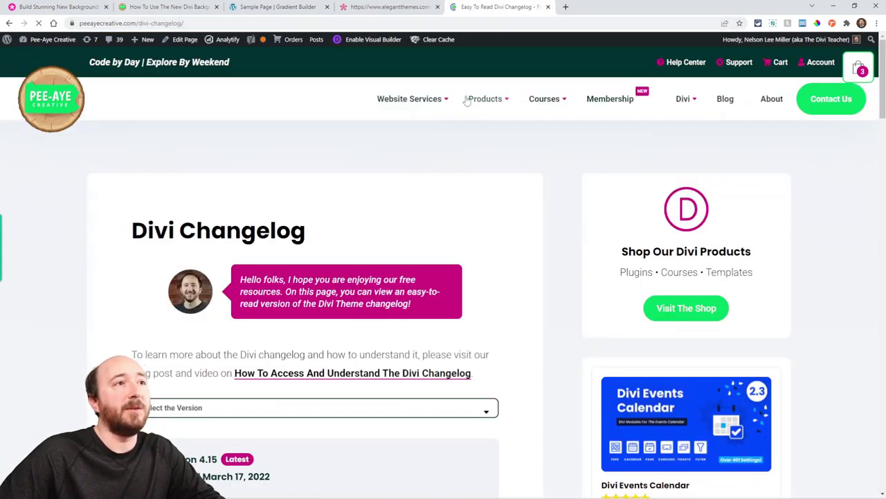
Read through the Version 4.15 entries in the Divi Changelog, highlighting each background-related change from masks to copying and pasting options.
mouse_move(468, 101)
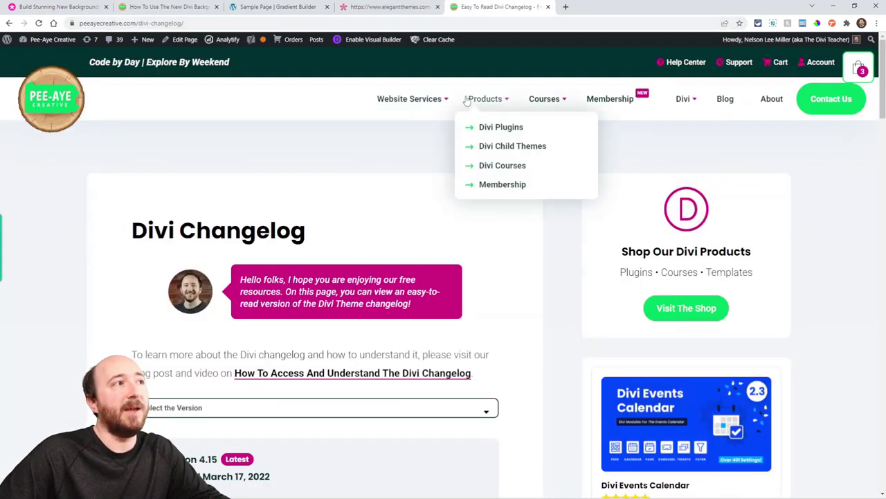
mouse_move(422, 102)
scroll(518, 238, "down", 3)
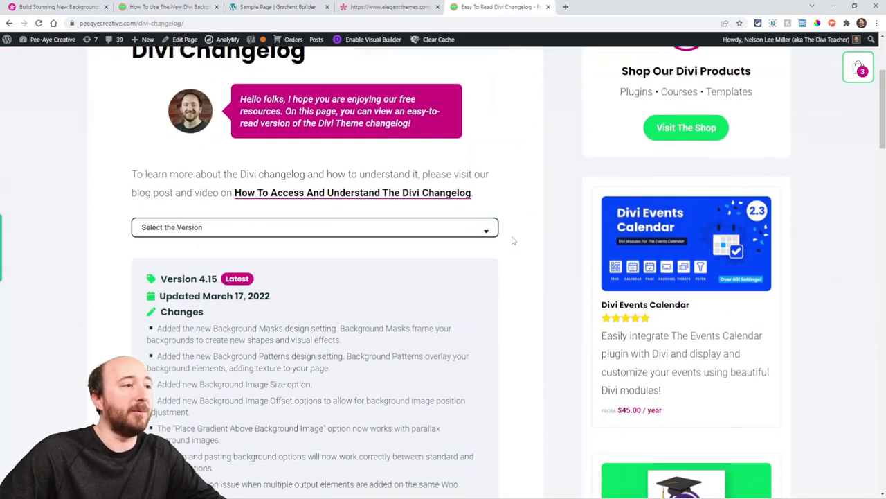
scroll(516, 238, "down", 2)
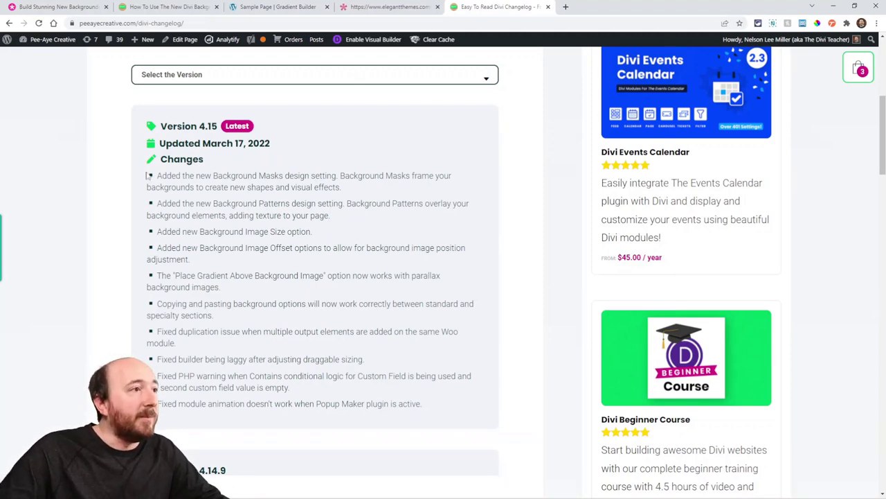
left_click_drag(156, 175, 351, 187)
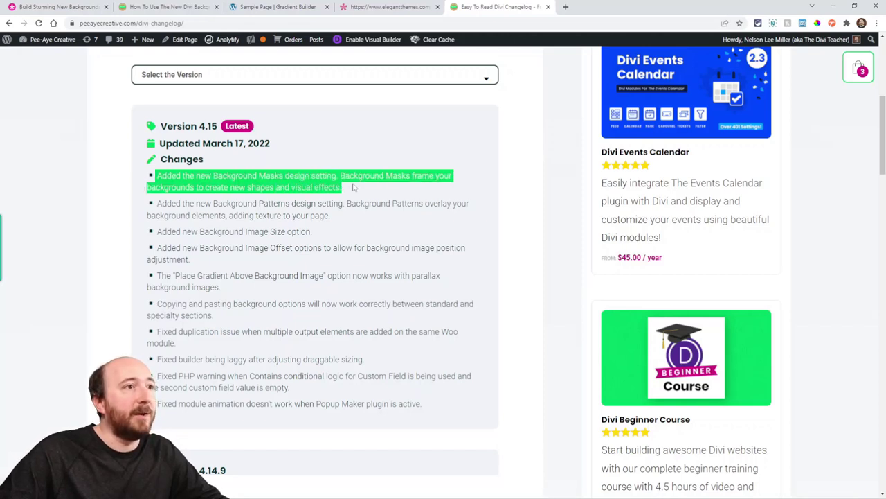
left_click_drag(157, 203, 332, 219)
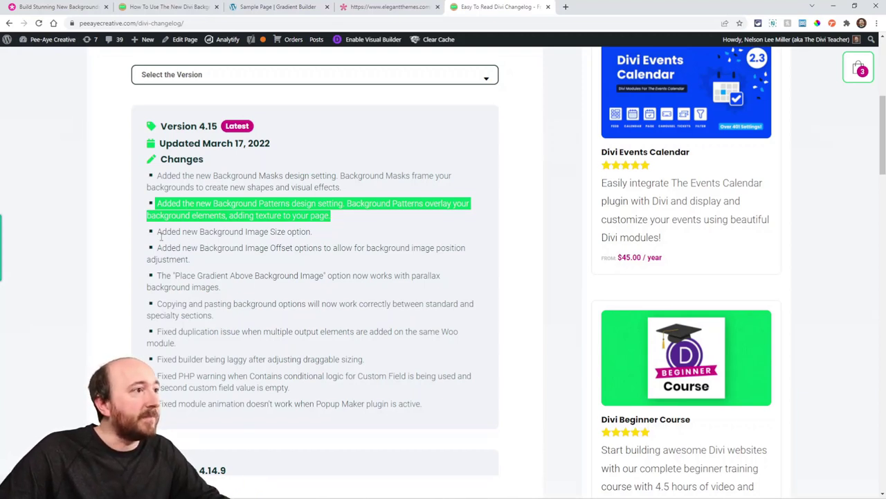
left_click_drag(158, 233, 305, 235)
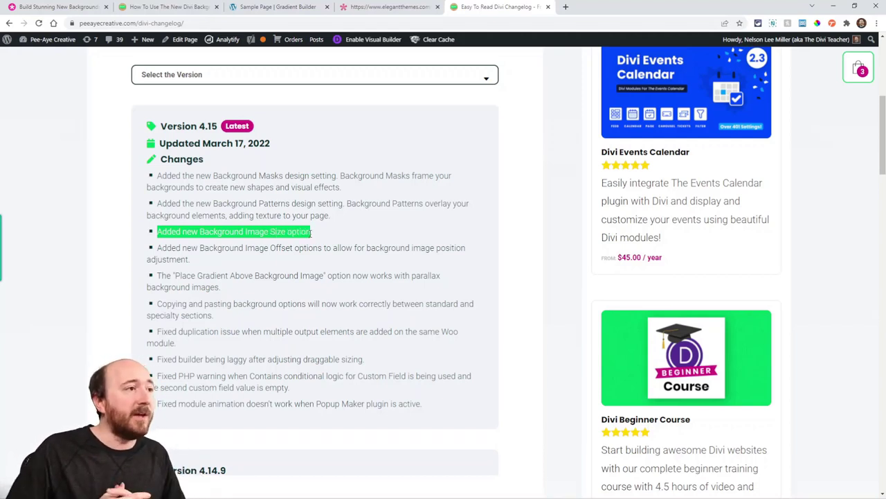
left_click_drag(158, 248, 205, 264)
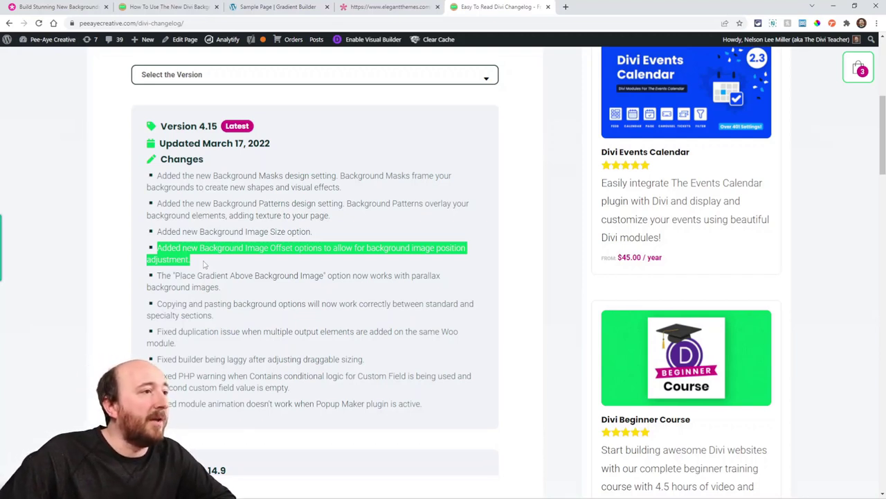
left_click_drag(158, 275, 212, 288)
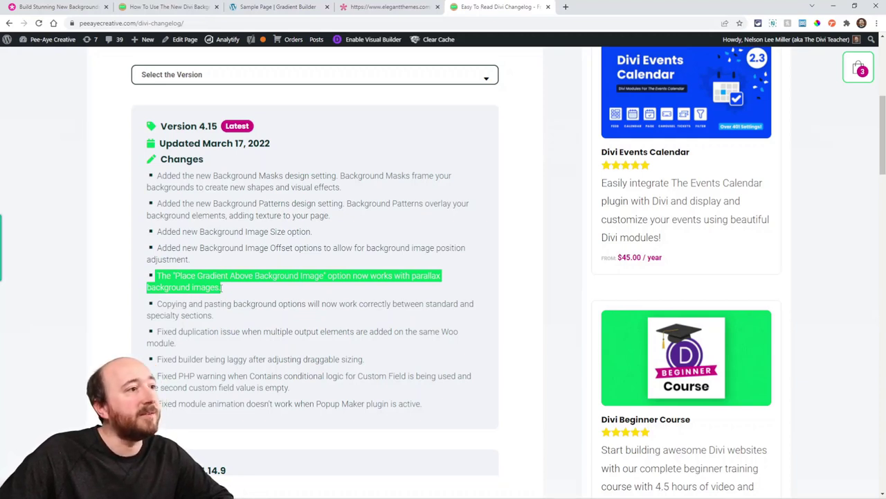
left_click_drag(158, 304, 210, 315)
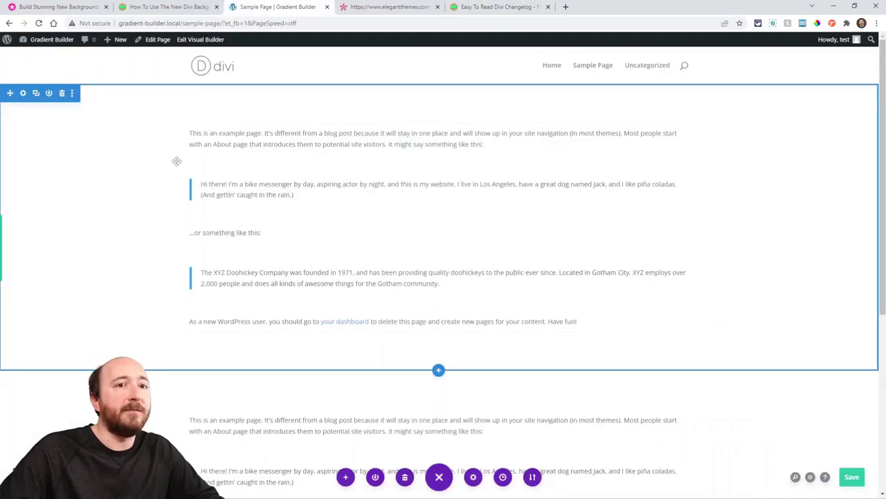
Inspect the Background options in the first section's settings on the sample page, and close the settings.
scroll(197, 320, "down", 4)
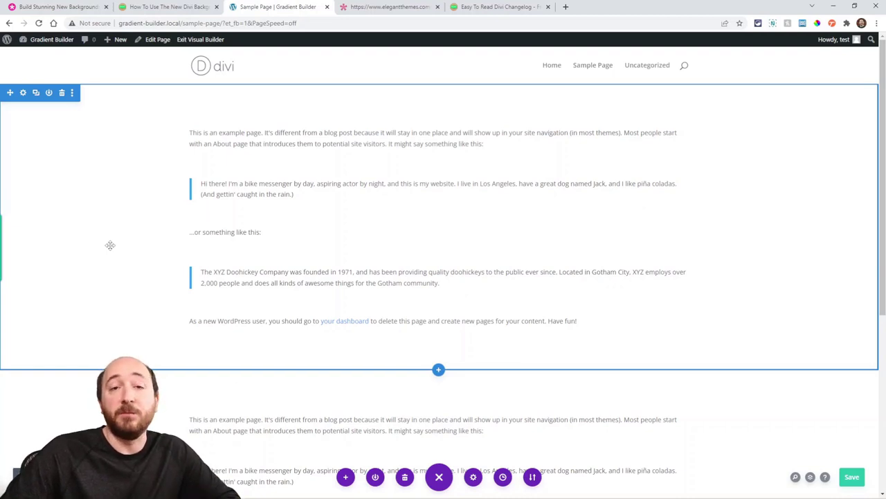
left_click(22, 93)
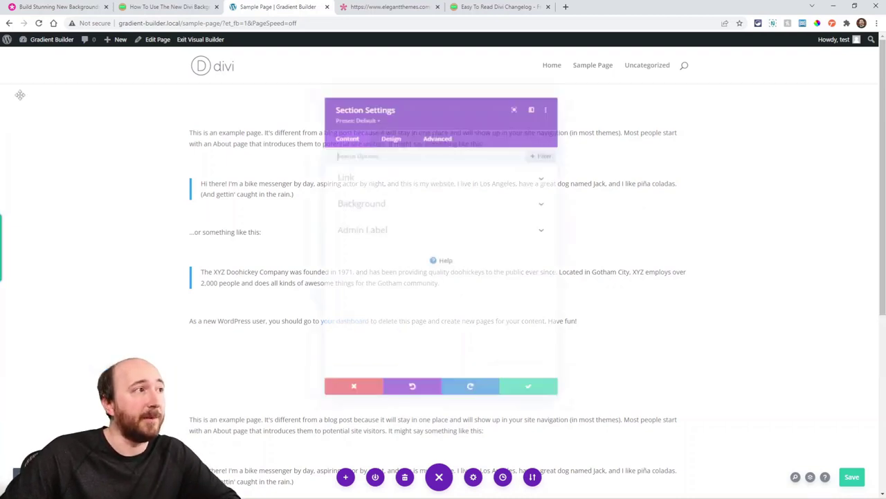
left_click(355, 201)
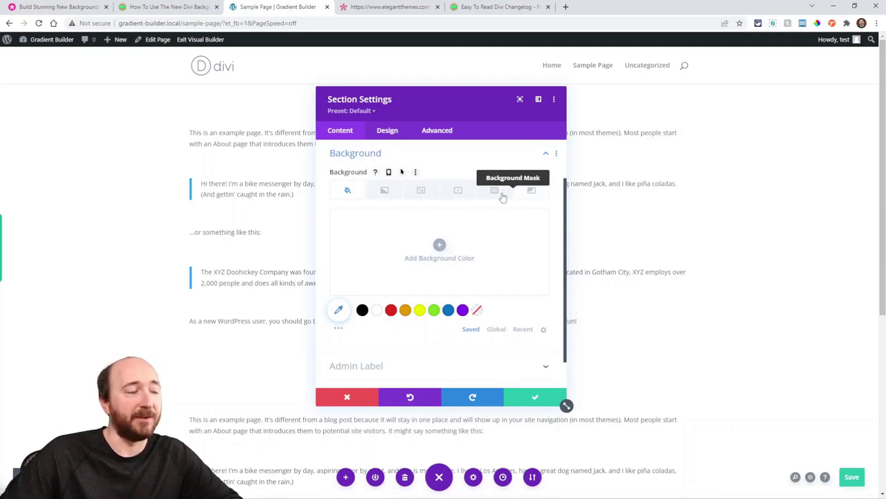
left_click(532, 399)
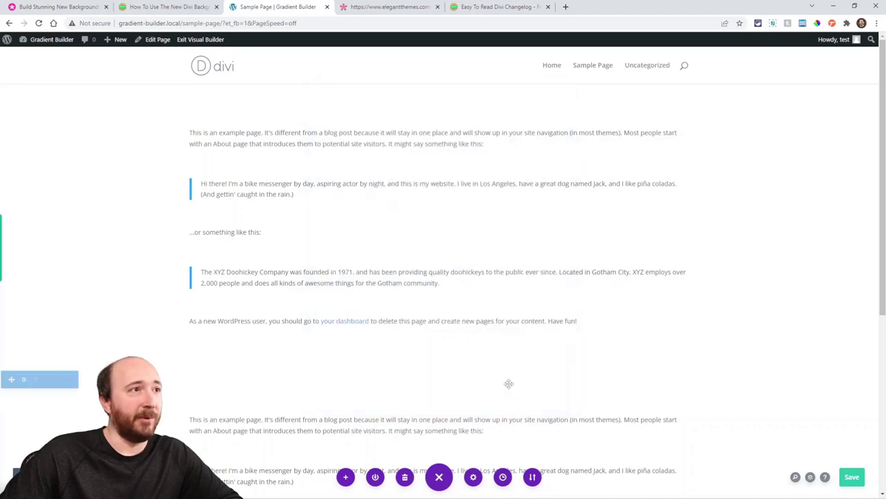
Inspect the Background options in the first text module's settings, and close the settings.
left_click(422, 144)
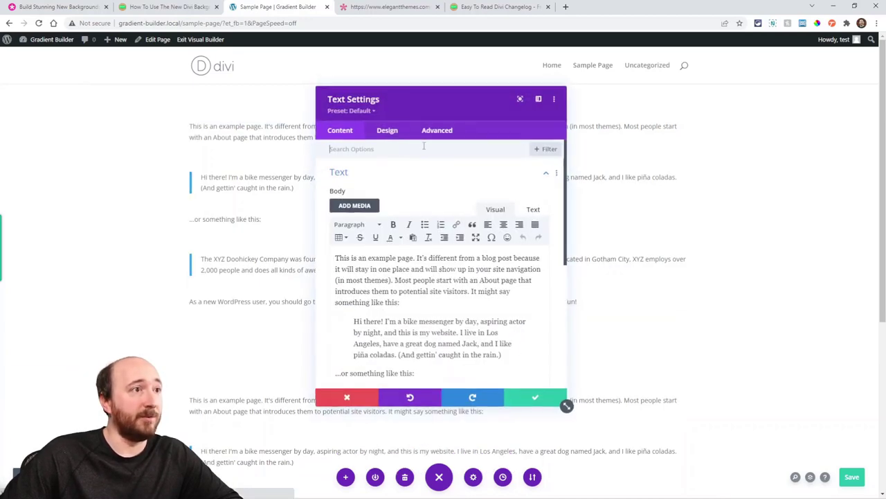
scroll(367, 277, "down", 10)
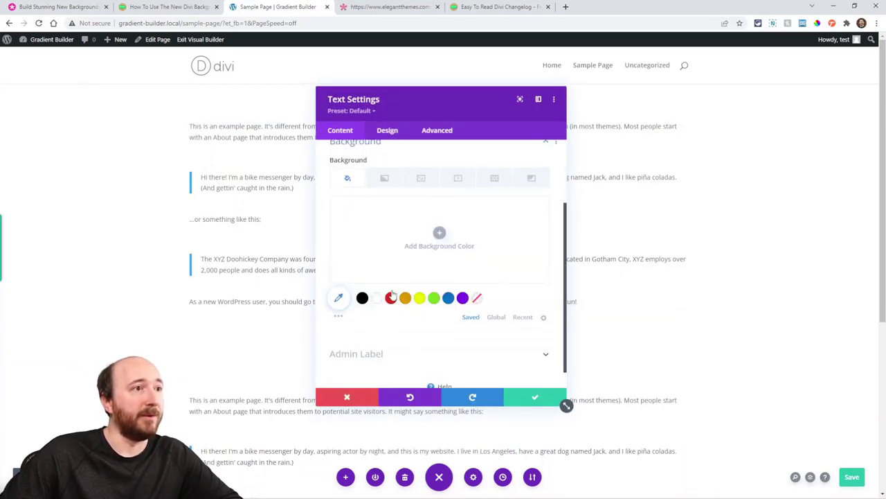
left_click(356, 317)
left_click(534, 397)
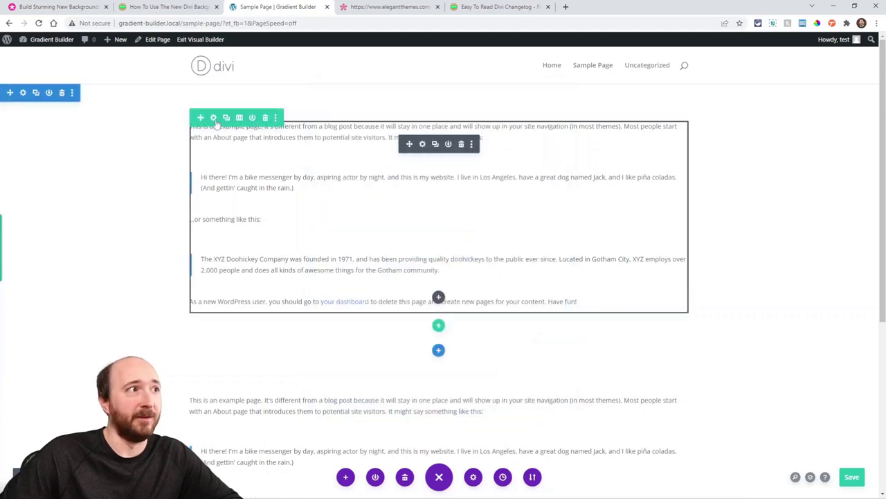
Open the Background options of the column inside the first row's settings.
left_click(213, 118)
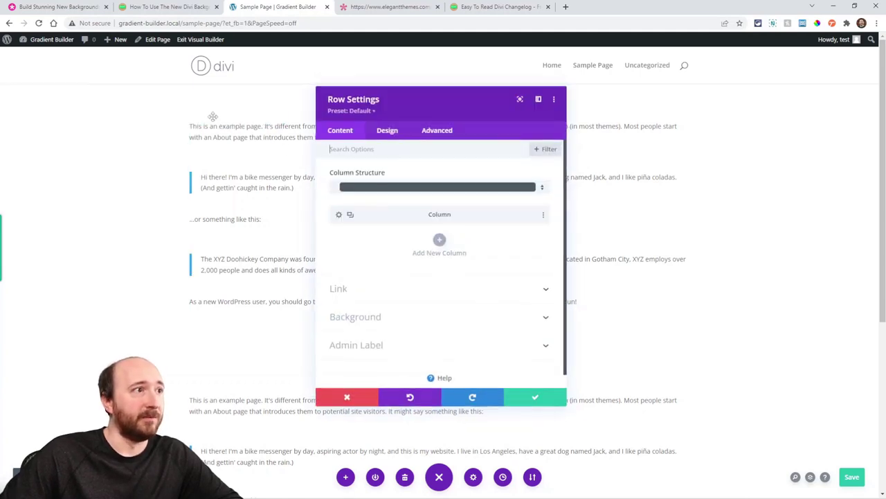
left_click(340, 216)
left_click(367, 277)
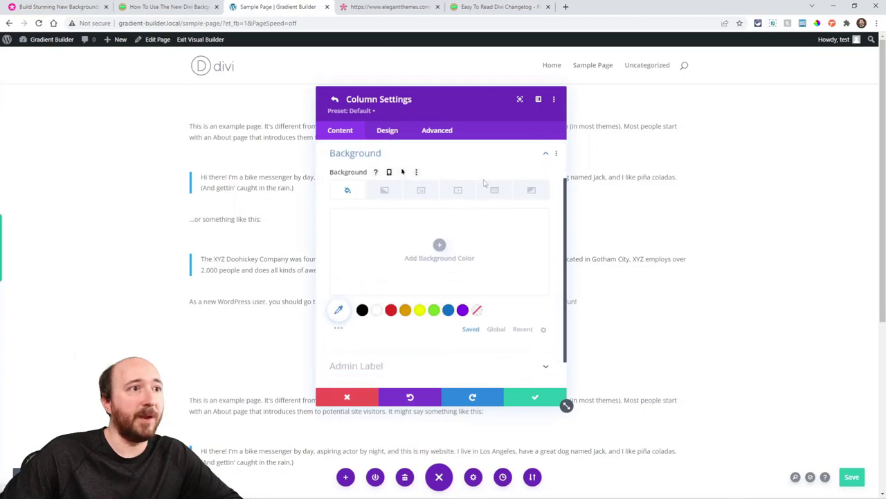
Close the column and row settings, and add a background pattern to the first section.
left_click(532, 400)
left_click(531, 401)
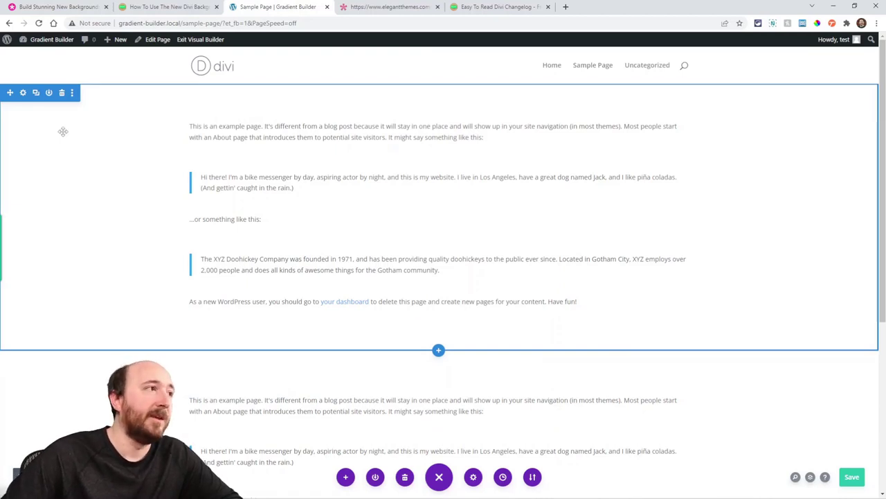
left_click(23, 92)
left_click(405, 201)
left_click(493, 195)
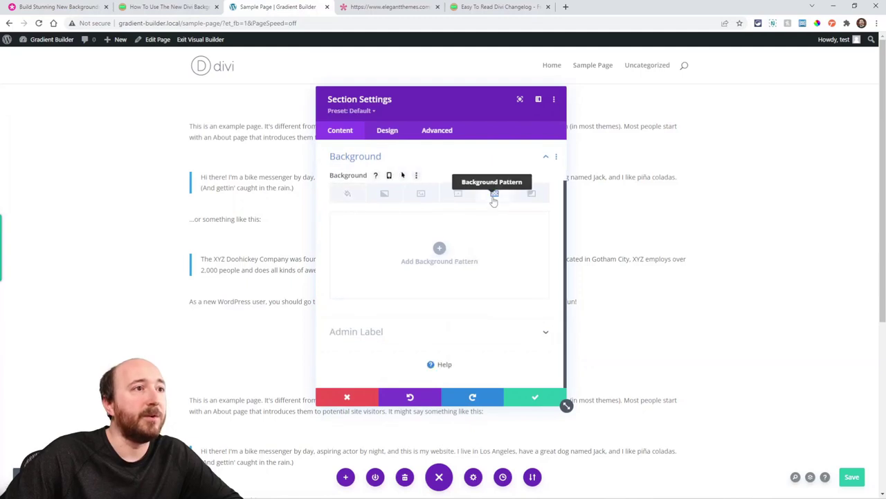
left_click(440, 250)
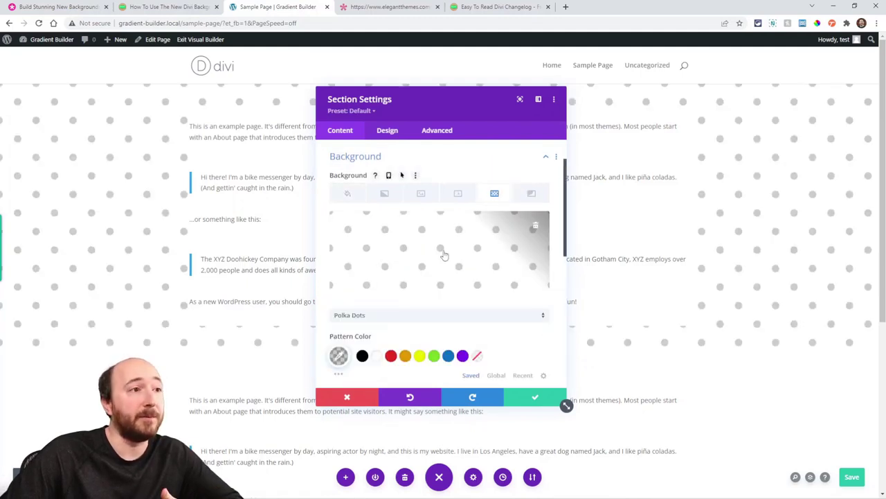
Try the 3D Diamonds, wide diagonal stripes and Inverted Chevrons patterns on the section background.
left_click(356, 316)
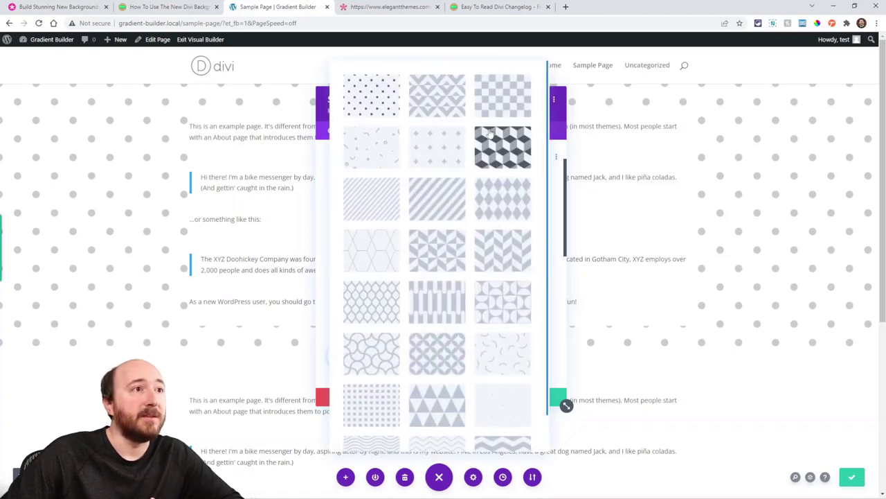
scroll(485, 205, "down", 1)
scroll(475, 277, "up", 1)
left_click(434, 109)
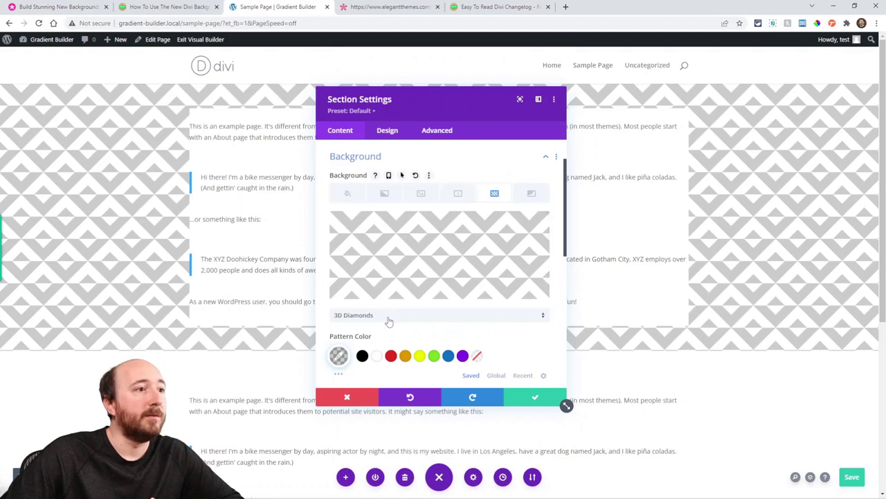
left_click(388, 317)
left_click(440, 200)
left_click(380, 318)
left_click(499, 256)
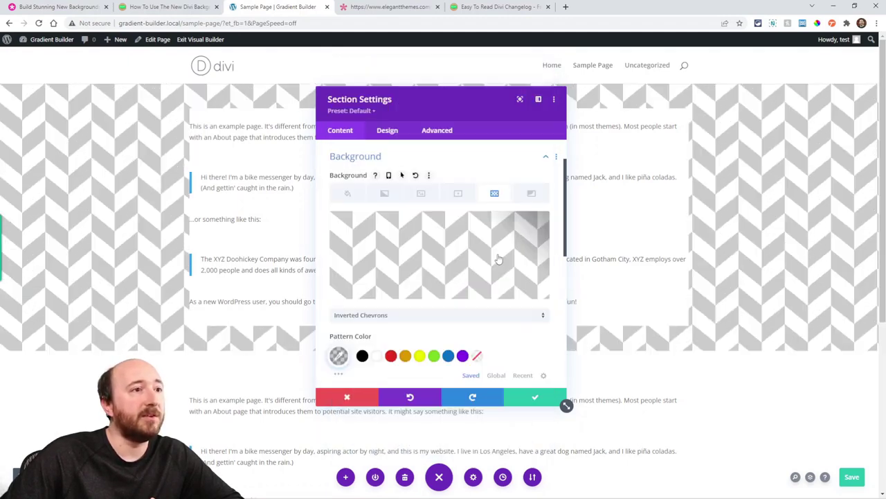
Try the Pills, Scallops and Zig Zag 2 patterns on the section background.
left_click(365, 320)
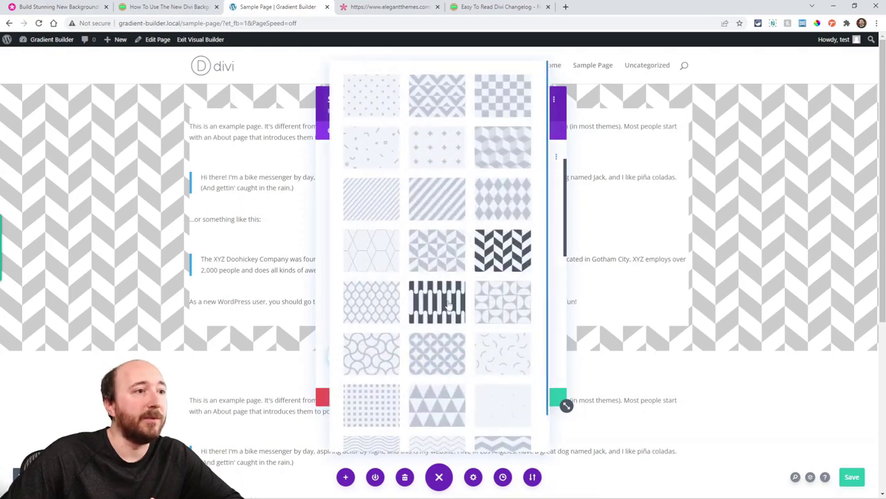
left_click(448, 303)
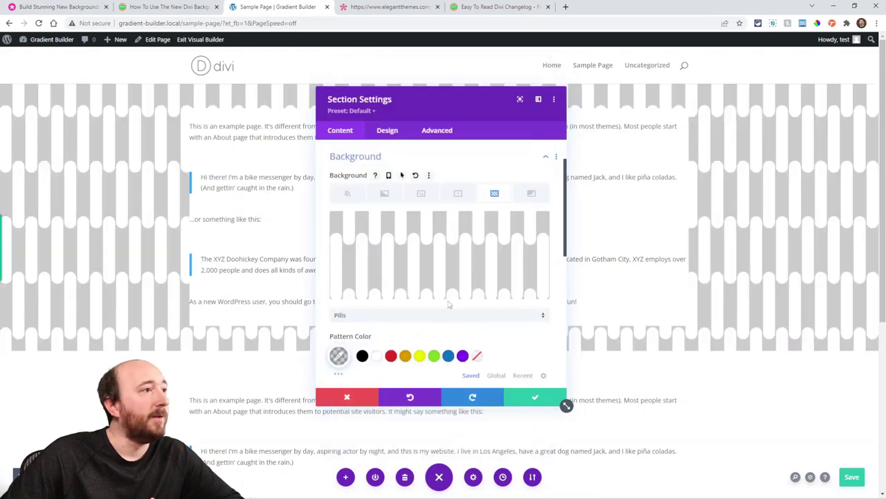
left_click(413, 324)
left_click(360, 352)
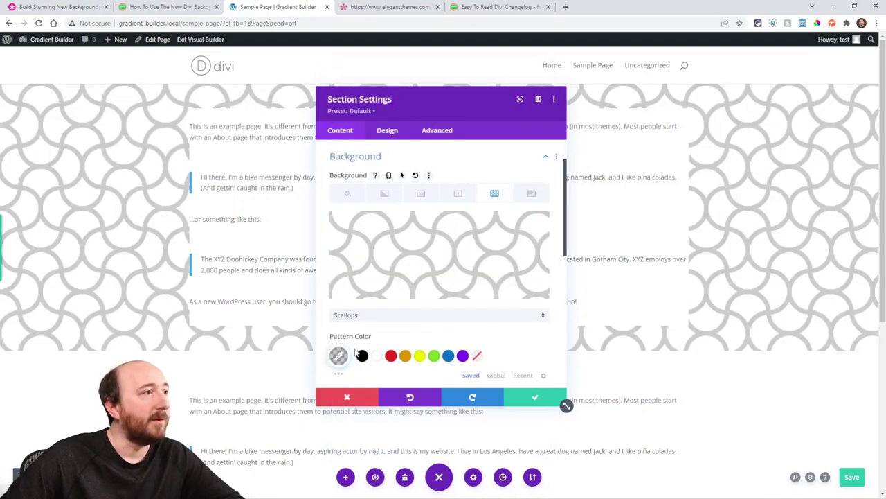
left_click(376, 317)
scroll(461, 357, "down", 1)
left_click(441, 415)
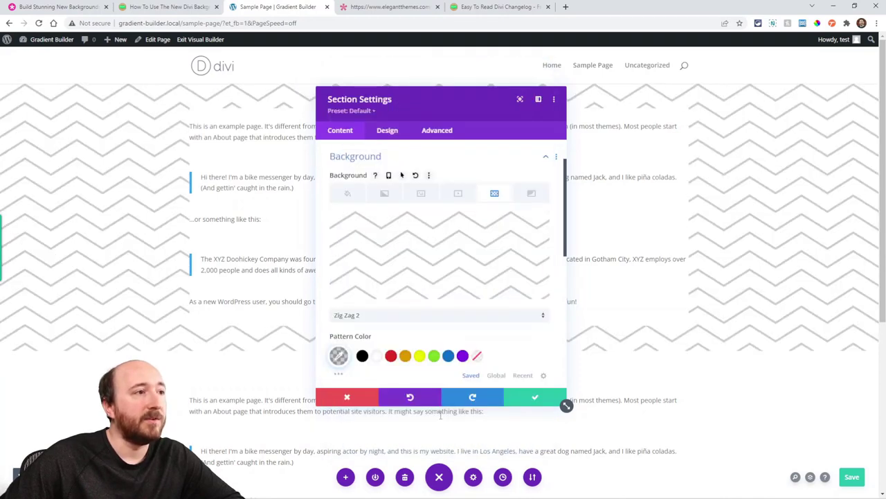
Set the section's background pattern color to the saved red swatch.
scroll(374, 329, "down", 4)
scroll(485, 235, "up", 4)
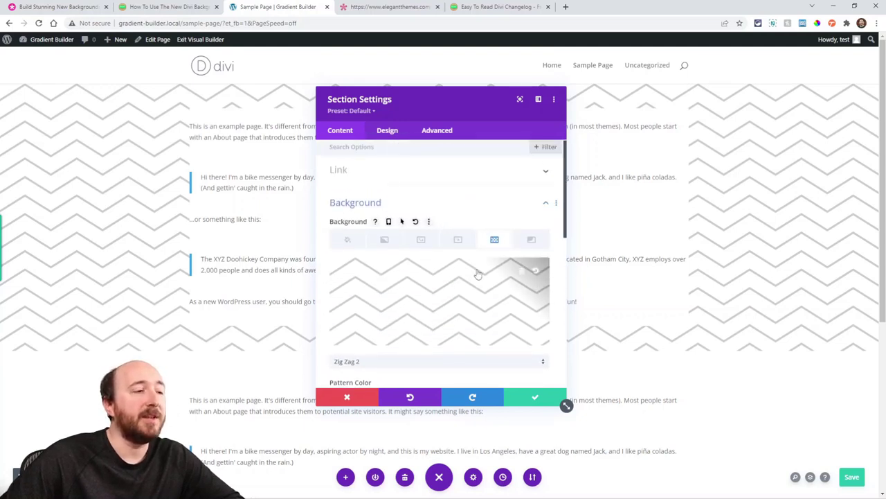
scroll(416, 249, "down", 4)
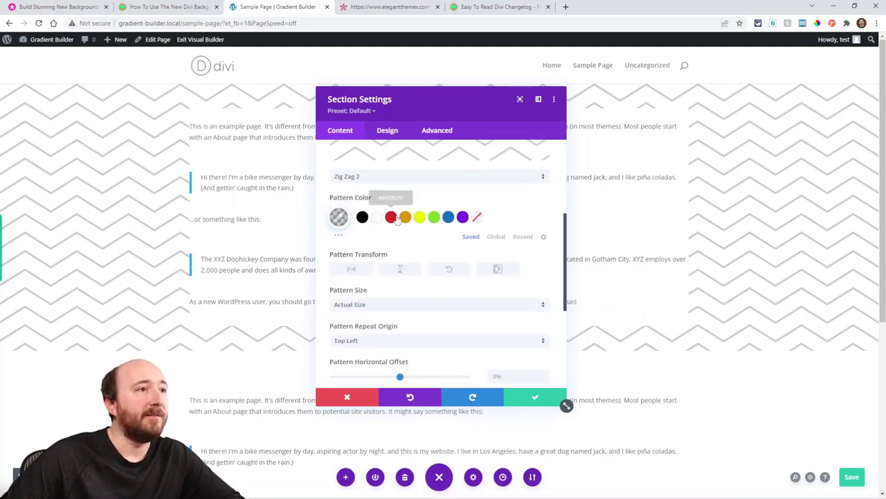
left_click(392, 217)
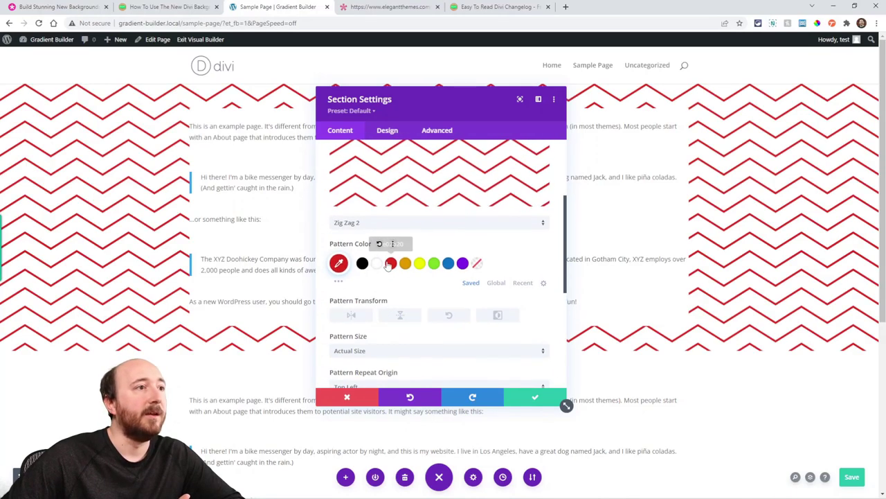
Toggle the pattern's horizontal flip on and off, and flip the zigzag pattern vertically.
scroll(397, 243, "down", 3)
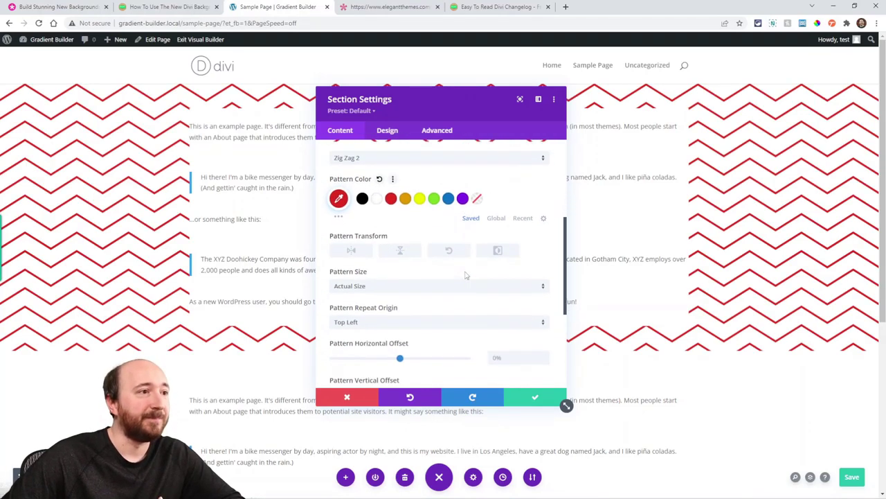
left_click(350, 223)
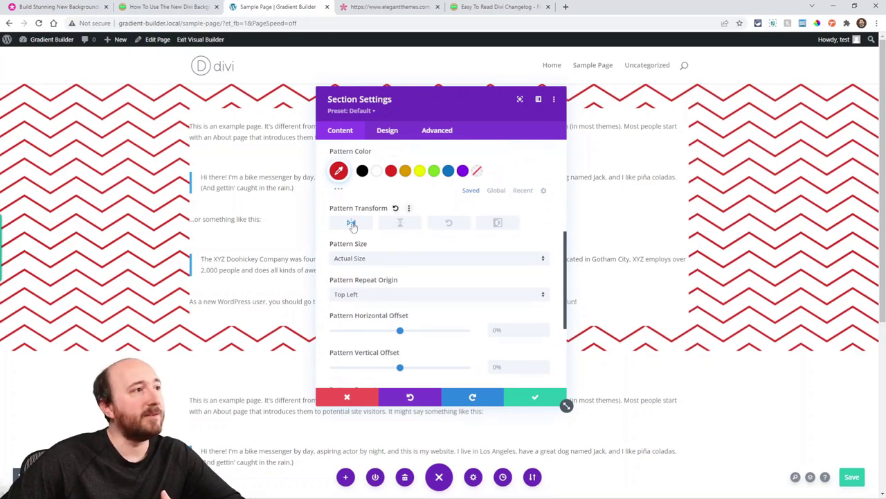
left_click(352, 223)
left_click(396, 223)
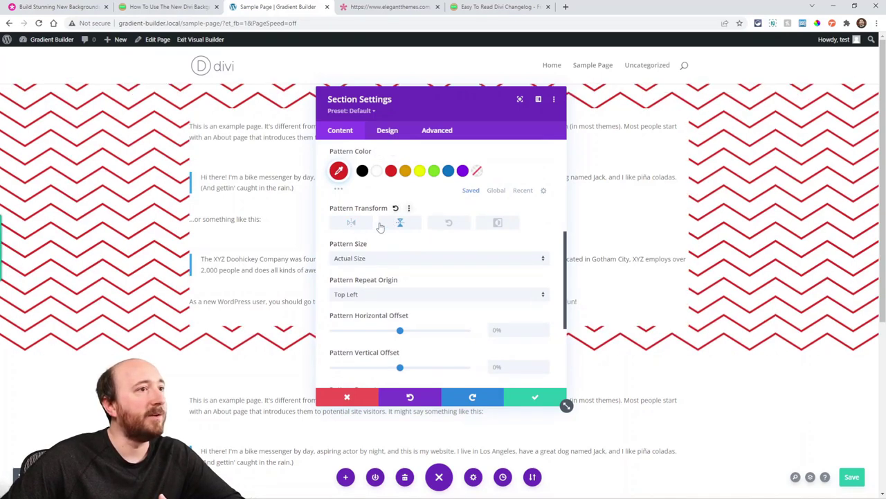
left_click(399, 224)
left_click(399, 224)
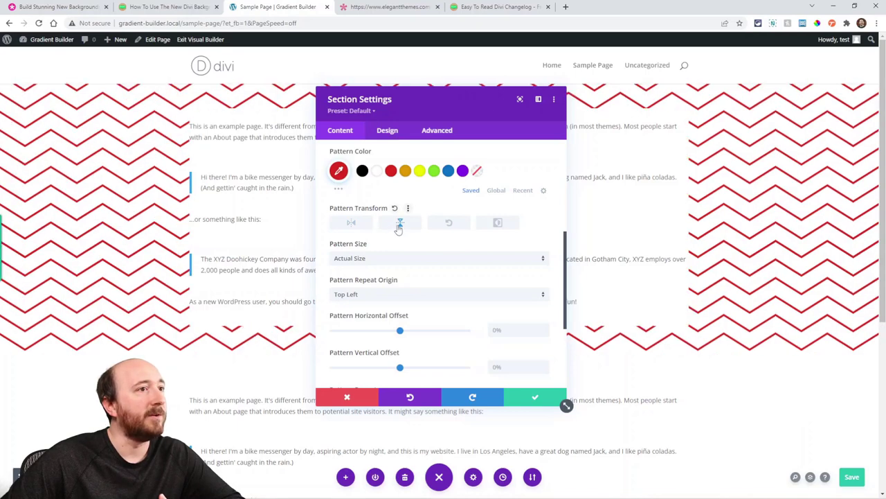
Rotate the zigzag pattern, and toggle its inversion on and off.
left_click(447, 225)
left_click(448, 225)
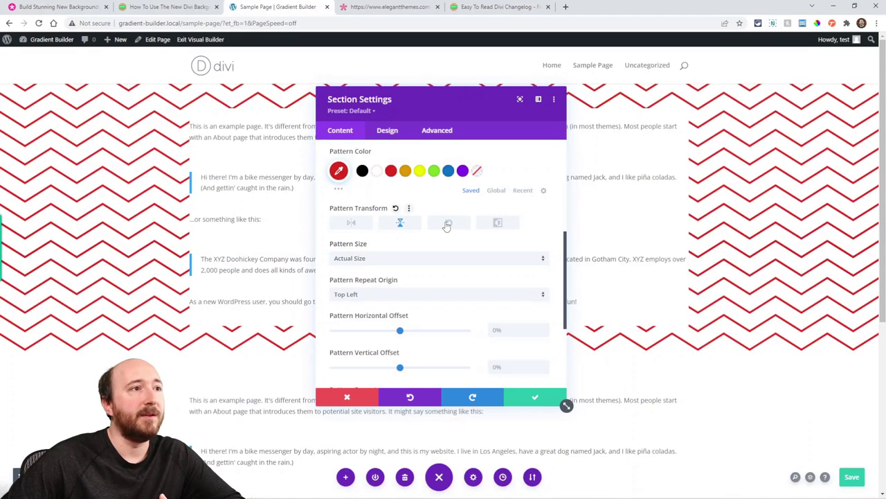
left_click(447, 224)
left_click(497, 224)
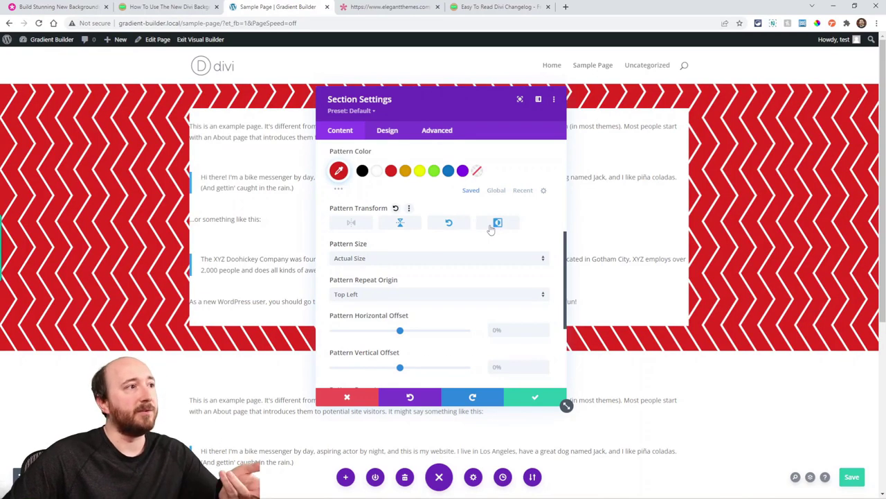
left_click(497, 223)
left_click(491, 229)
left_click(491, 229)
Switch the background pattern to Honeycomb, and try its horizontal and vertical flips.
scroll(418, 234, "up", 5)
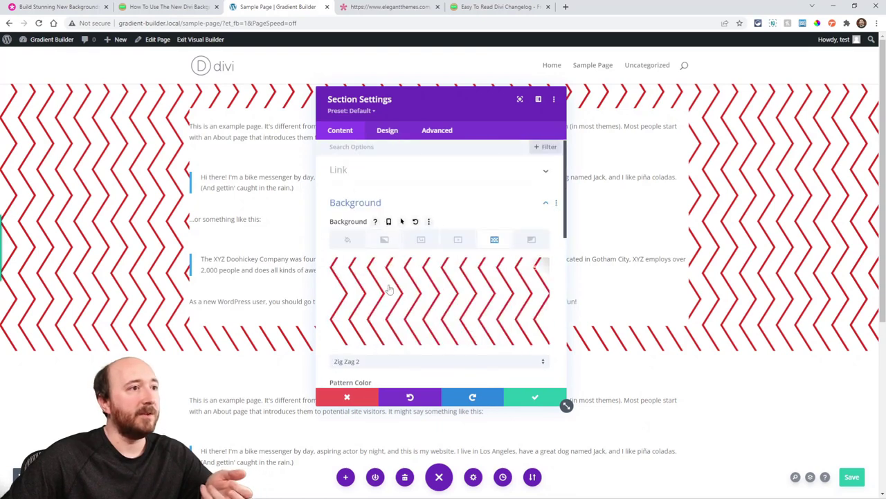
left_click(388, 361)
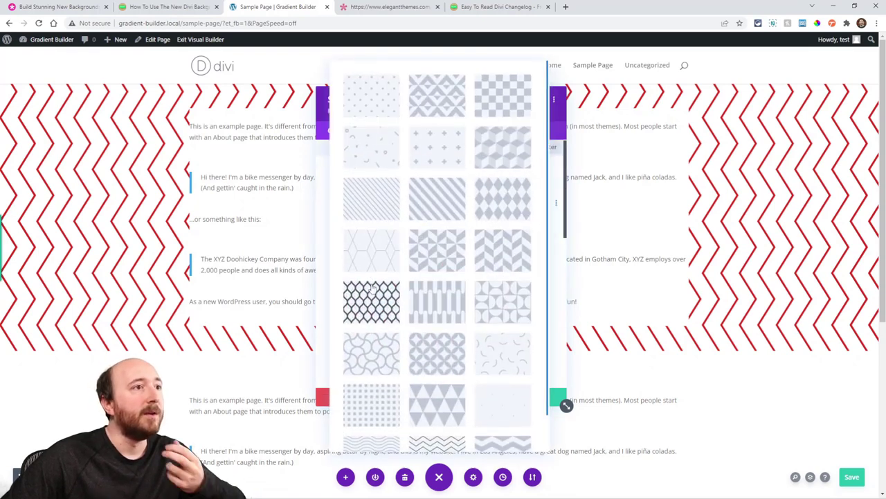
left_click(380, 264)
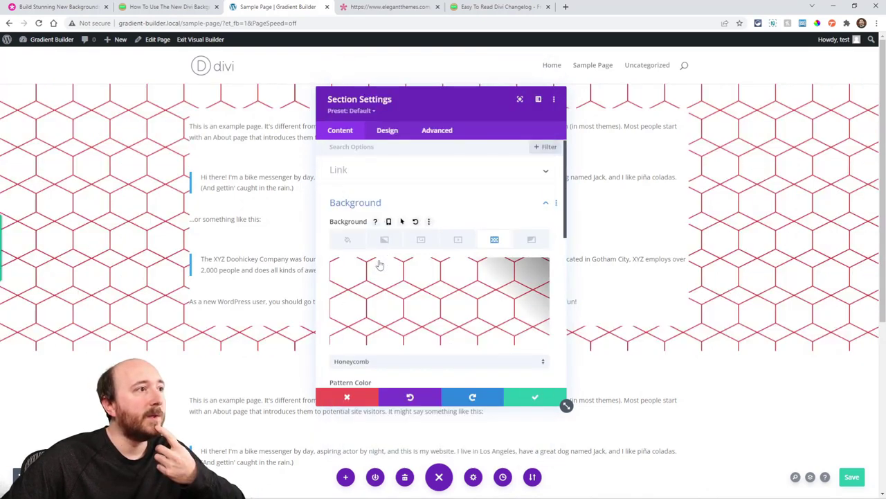
scroll(406, 274, "down", 5)
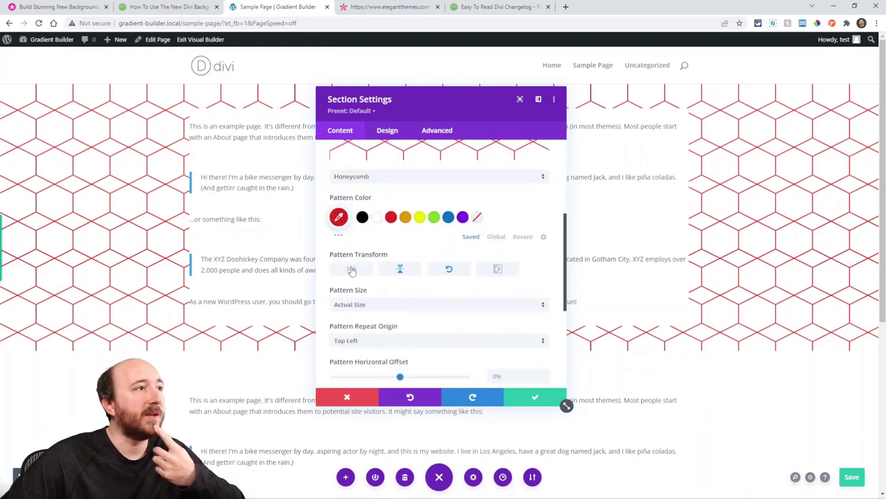
left_click(351, 270)
left_click(400, 271)
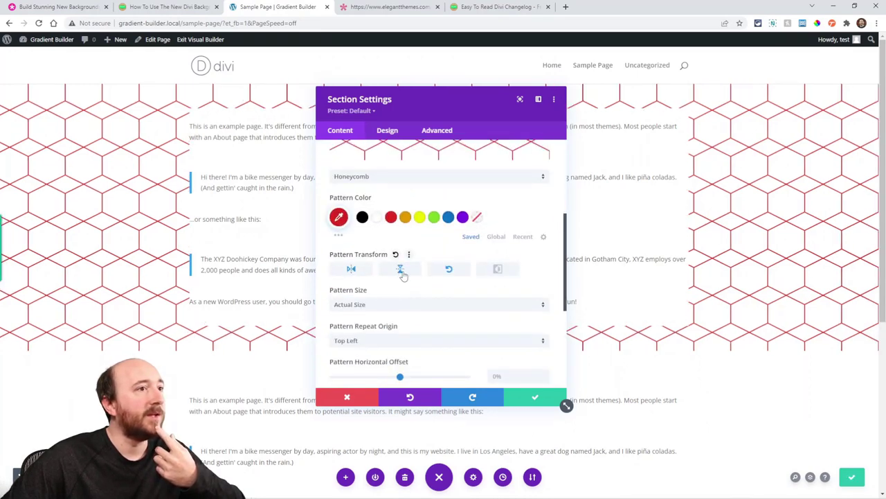
Change the section's background pattern to Cubes.
scroll(401, 273, "up", 3)
left_click(409, 281)
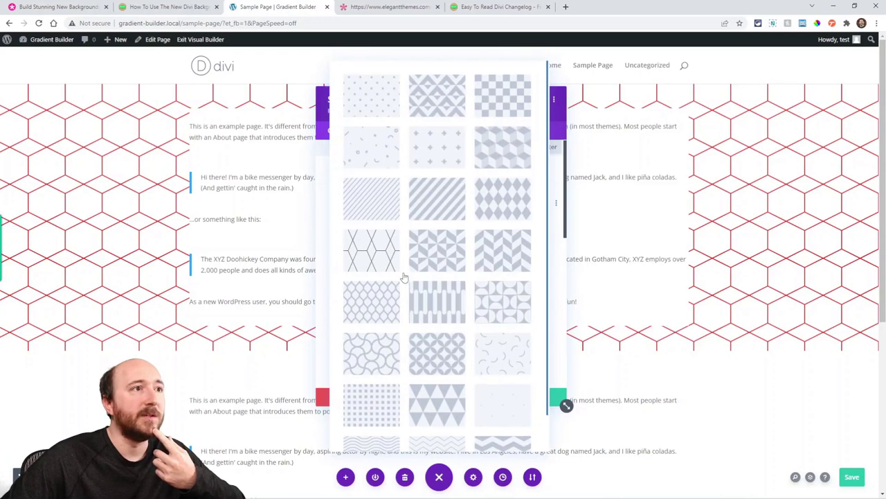
left_click(503, 147)
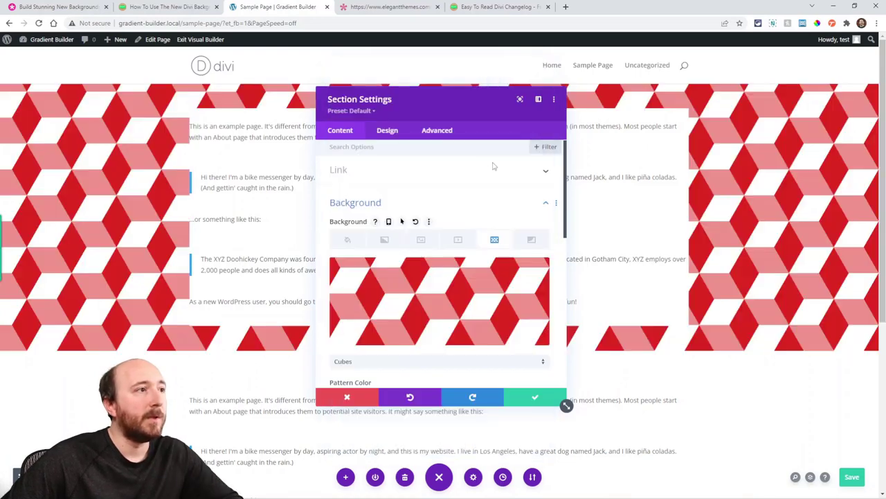
Toggle the Cubes pattern's horizontal and vertical flips off and on, and reset the pattern transforms to default.
scroll(388, 242, "down", 5)
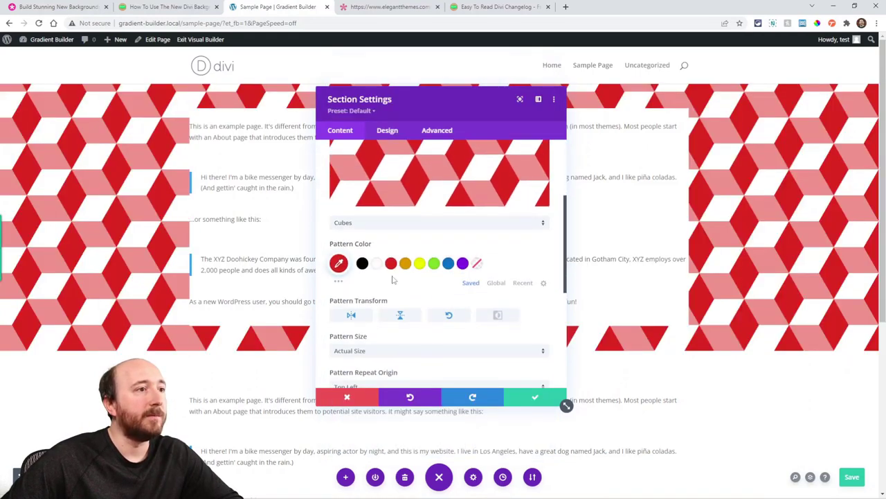
left_click(351, 224)
left_click(399, 224)
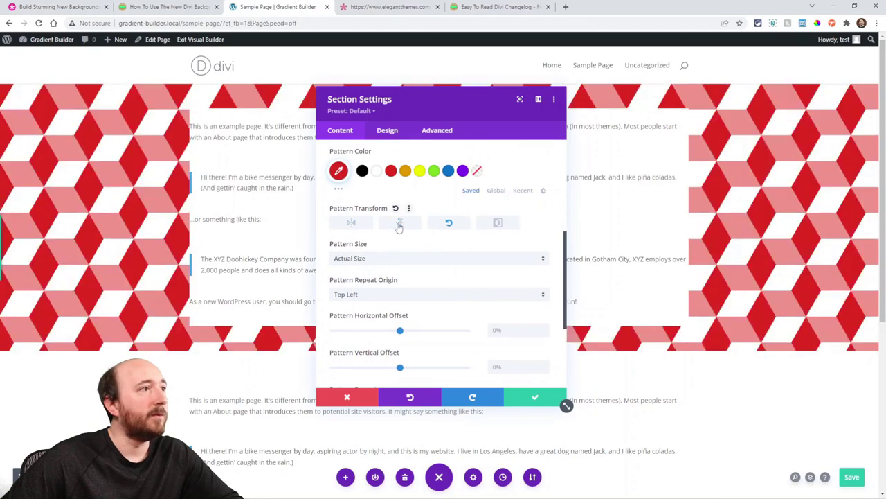
left_click(353, 223)
left_click(402, 223)
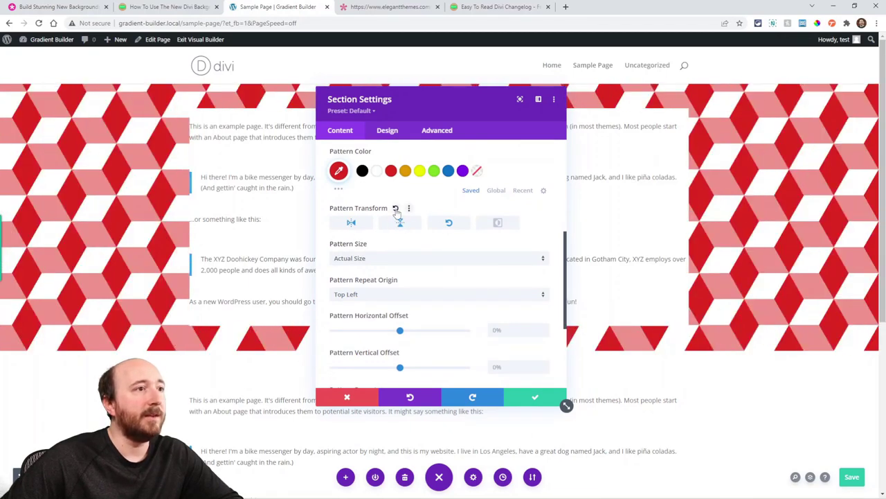
left_click(395, 209)
Give the Cubes pattern a custom size about 209 px wide and 178 px high.
left_click(356, 262)
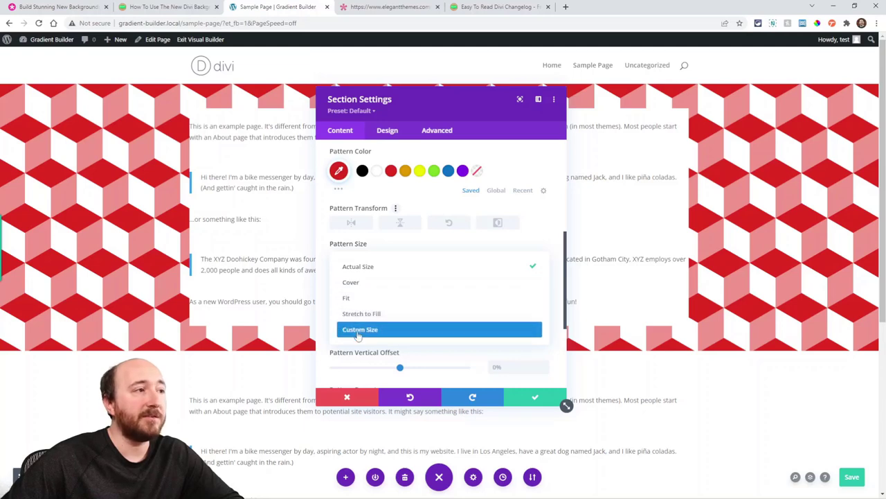
left_click(379, 331)
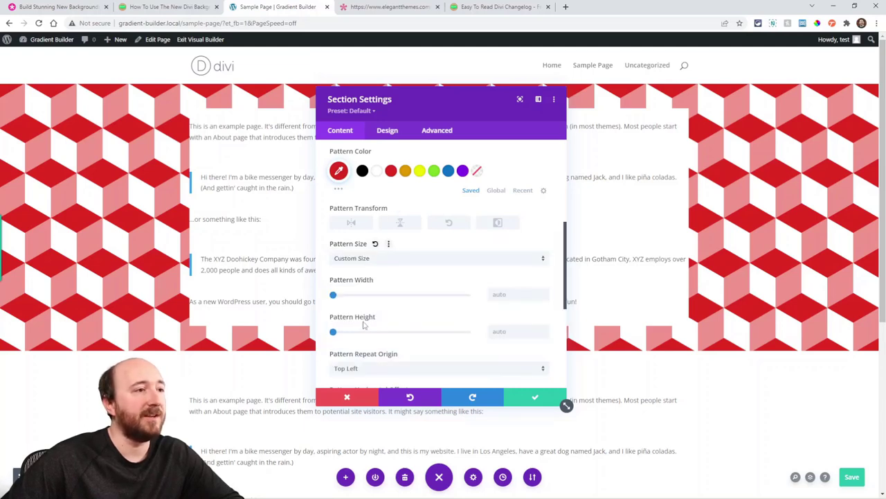
left_click_drag(336, 296, 361, 296)
left_click_drag(337, 332, 358, 332)
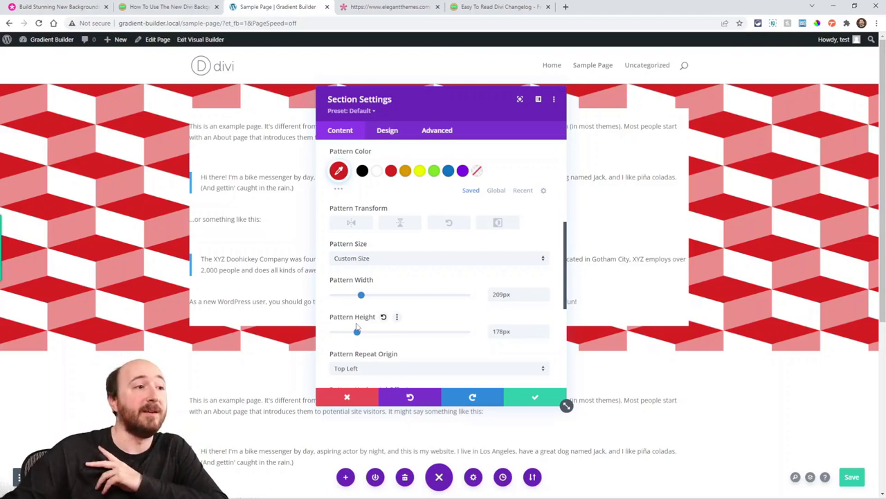
Set the pattern repeat to Repeat X (horizontal).
scroll(350, 312, "down", 5)
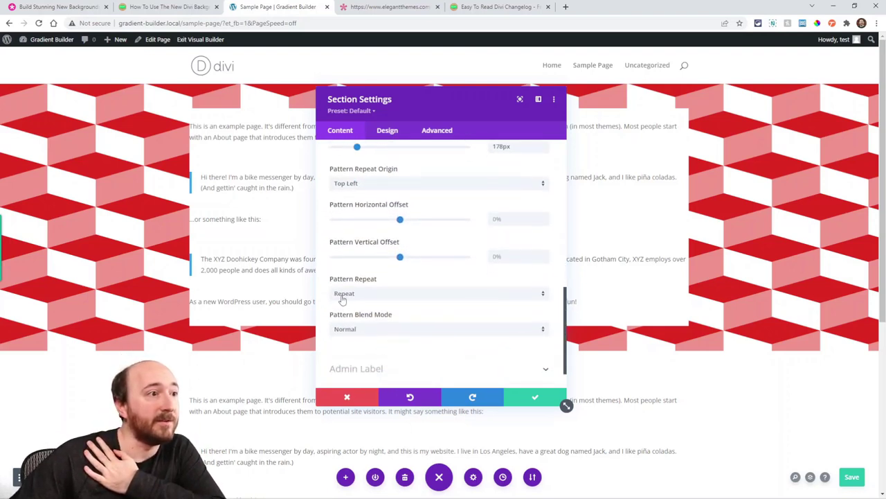
left_click(342, 294)
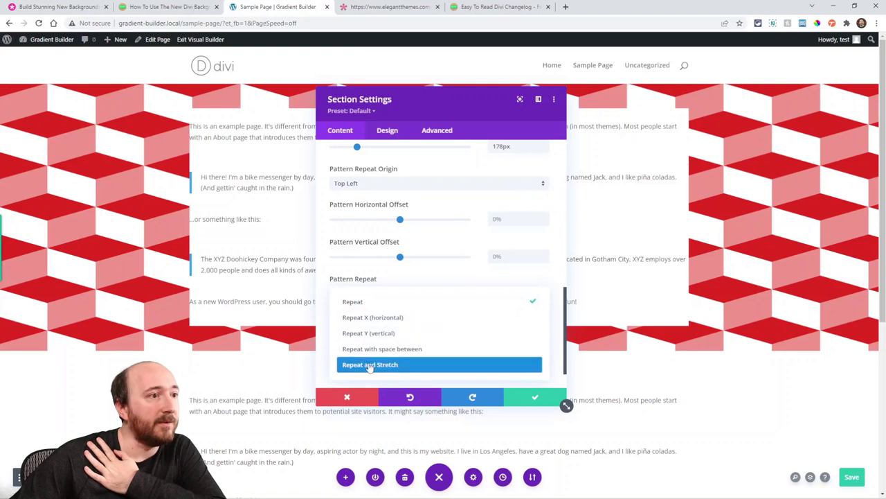
left_click(368, 317)
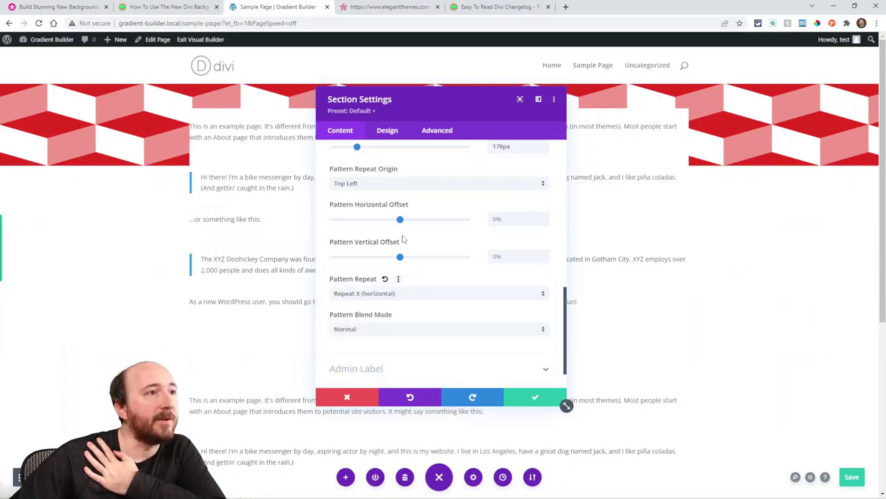
Increase the Cubes pattern's height to about 382 px.
scroll(404, 239, "up", 2)
left_click_drag(358, 287, 380, 289)
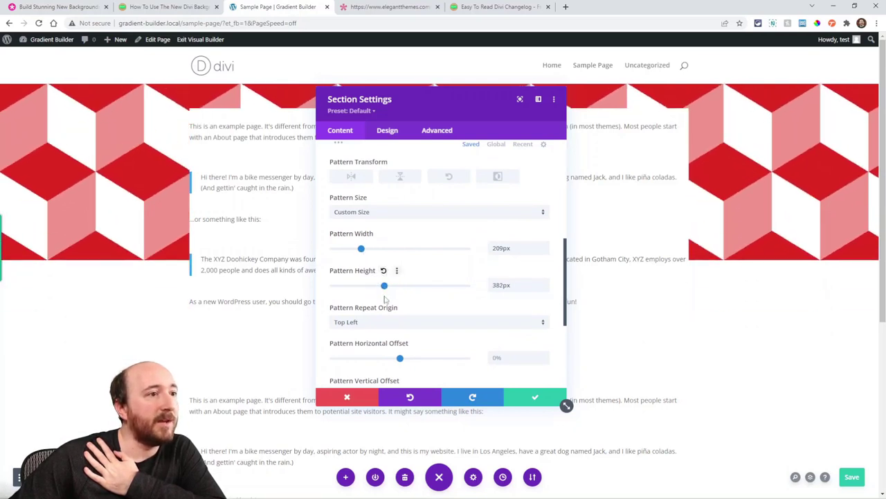
scroll(368, 234, "down", 2)
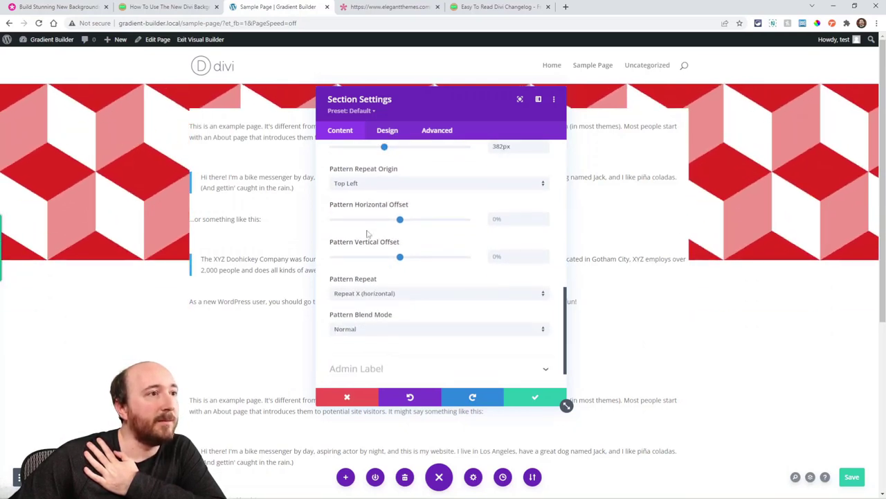
Set the pattern repeat to Repeat Y (vertical) and widen the Cubes pattern to about 316 px.
left_click(367, 294)
left_click(375, 317)
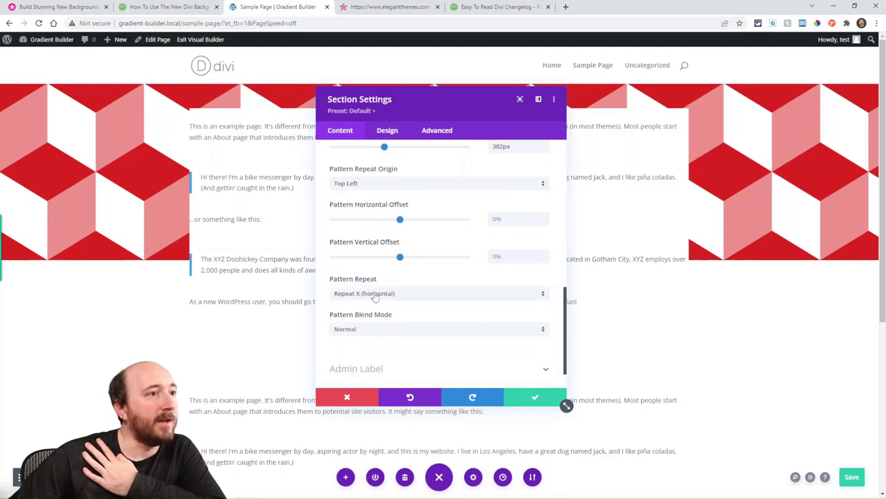
left_click(375, 293)
left_click(372, 332)
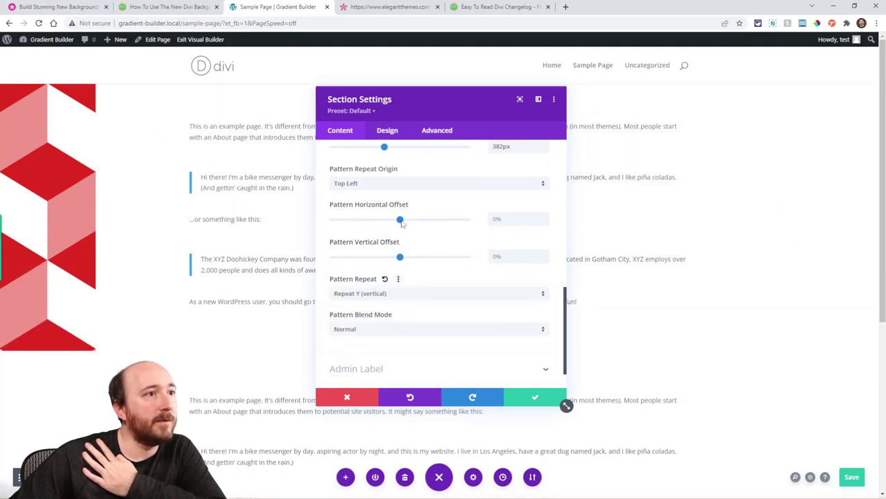
scroll(405, 229, "up", 2)
mouse_move(363, 251)
left_mouse_down()
mouse_move(400, 251)
mouse_move(376, 253)
left_mouse_up()
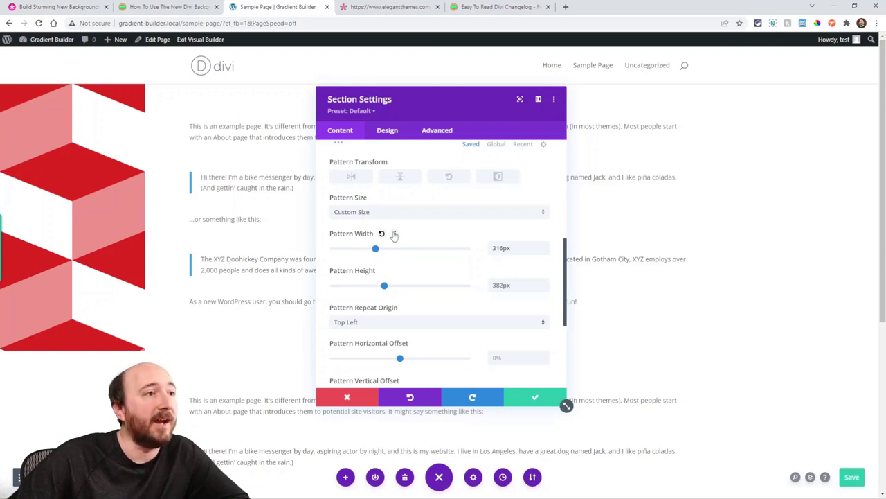
Reset the section's background settings to clear the Cubes pattern.
scroll(407, 277, "up", 5)
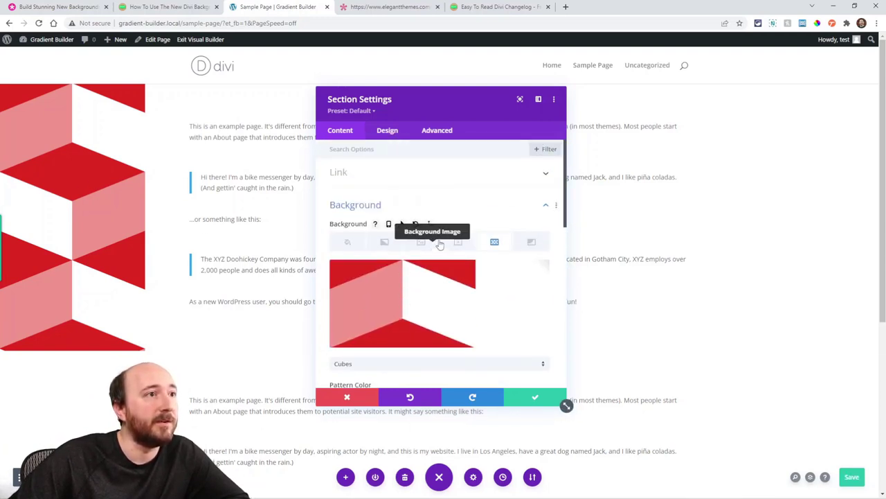
right_click(464, 215)
left_click(470, 191)
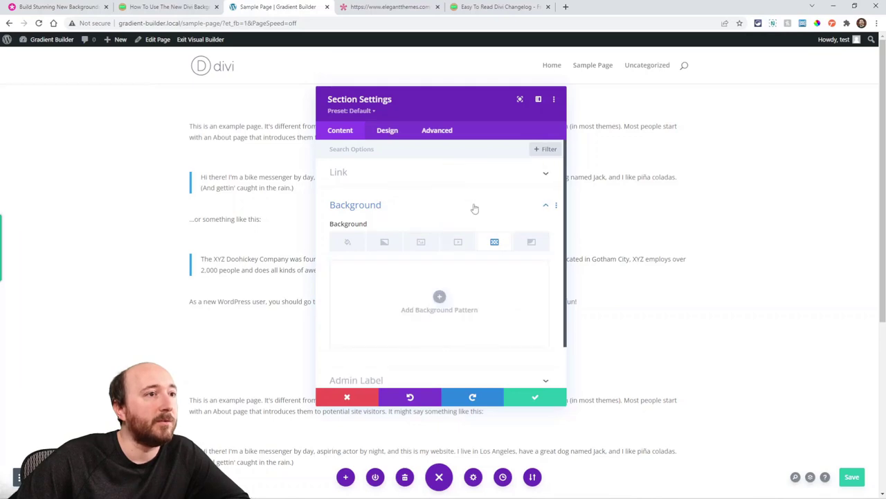
Add a background pattern to the section, keeping the default Polka Dots style.
left_click(443, 296)
left_click(413, 290)
left_click(329, 278)
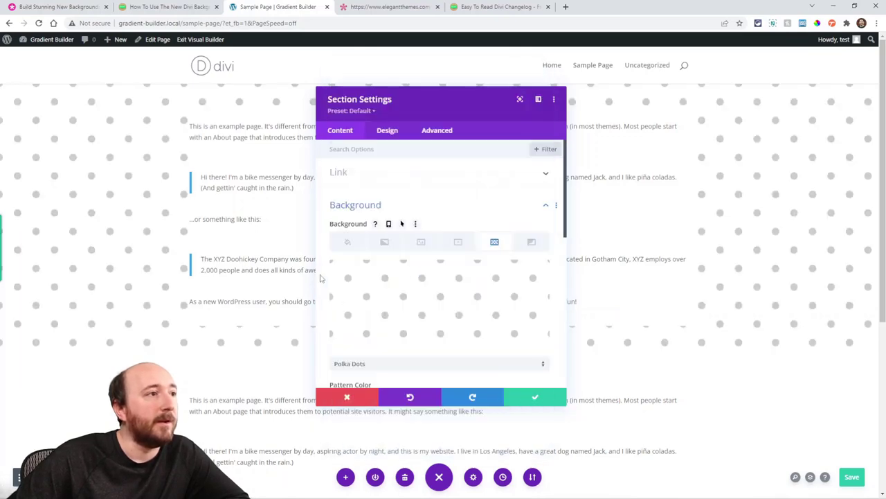
Set the section's background color to the saved orange swatch beneath the polka dots.
scroll(400, 305, "down", 2)
scroll(401, 304, "down", 5)
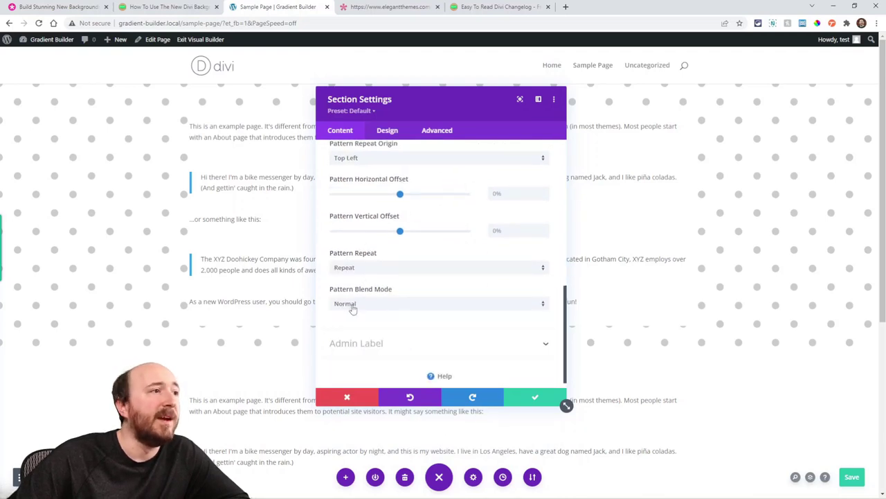
scroll(383, 305, "up", 8)
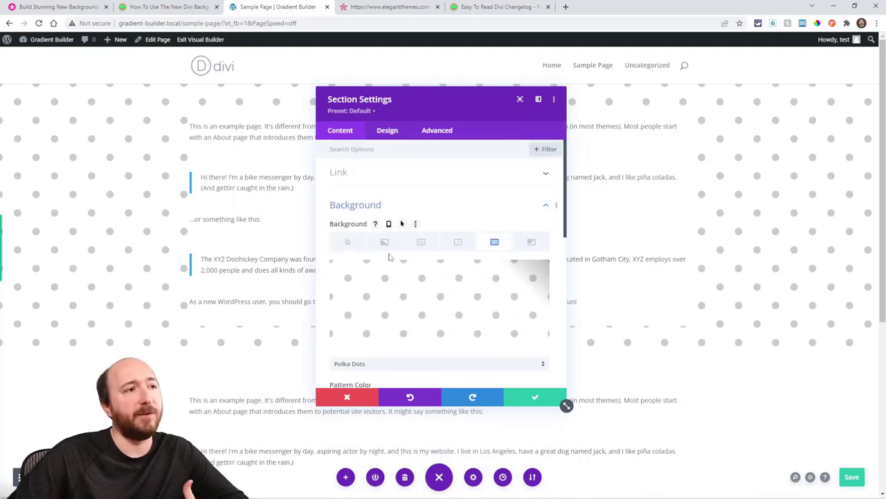
left_click(351, 244)
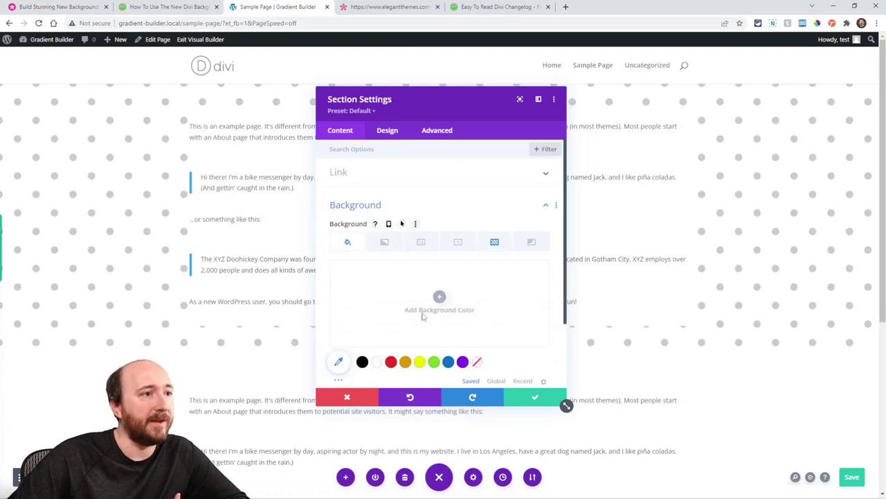
left_click(405, 362)
scroll(419, 325, "down", 2)
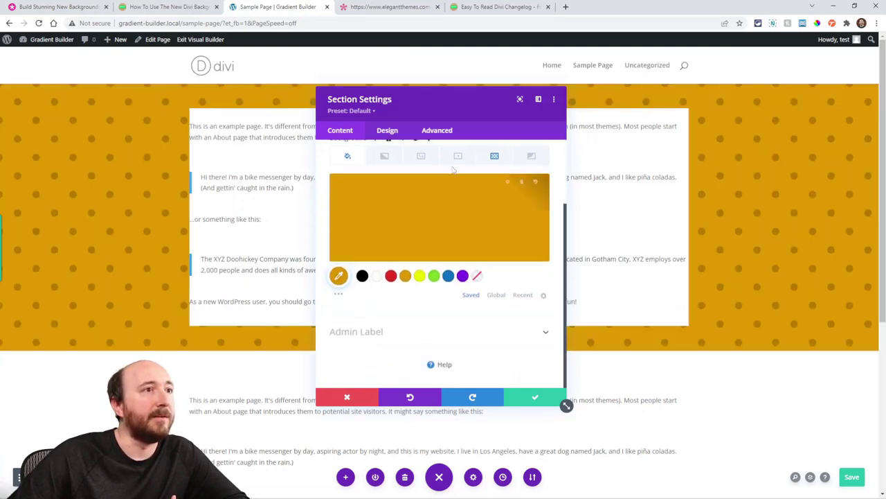
Set the Polka Dots pattern's blend mode to Multiply.
left_click(495, 156)
scroll(409, 284, "down", 5)
left_click(359, 294)
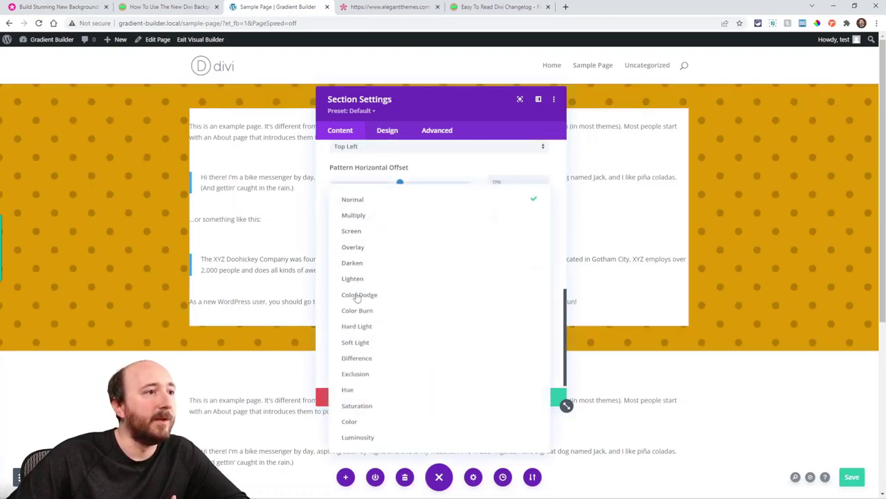
left_click(354, 219)
Color the polka dots with the saved red swatch and set the pattern blend mode to Overlay.
scroll(392, 258, "up", 4)
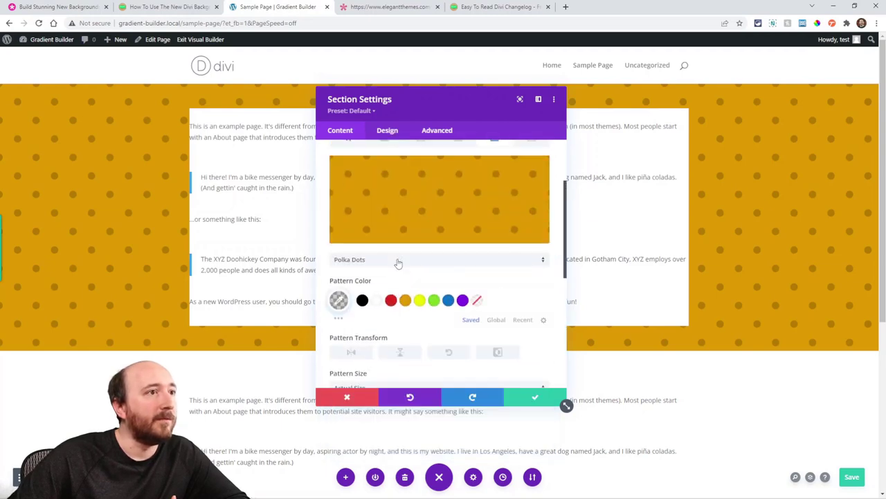
left_click(390, 302)
scroll(416, 312, "down", 3)
scroll(415, 305, "down", 2)
left_click(391, 293)
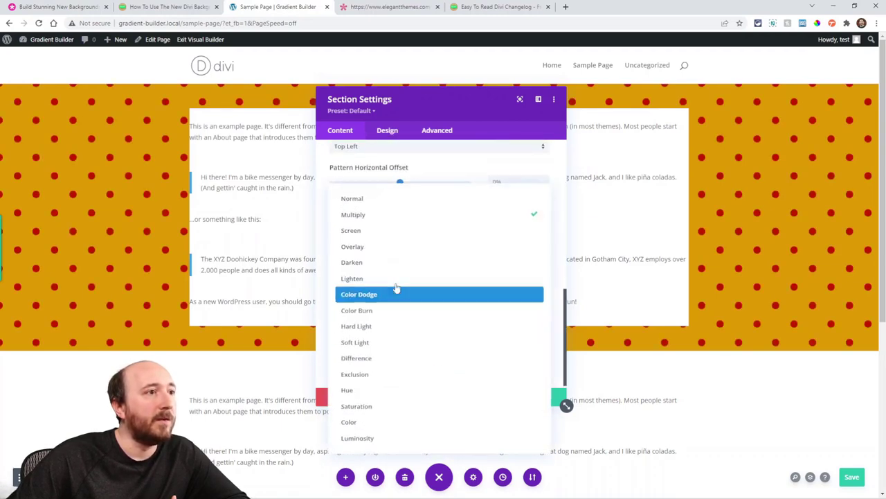
left_click(360, 247)
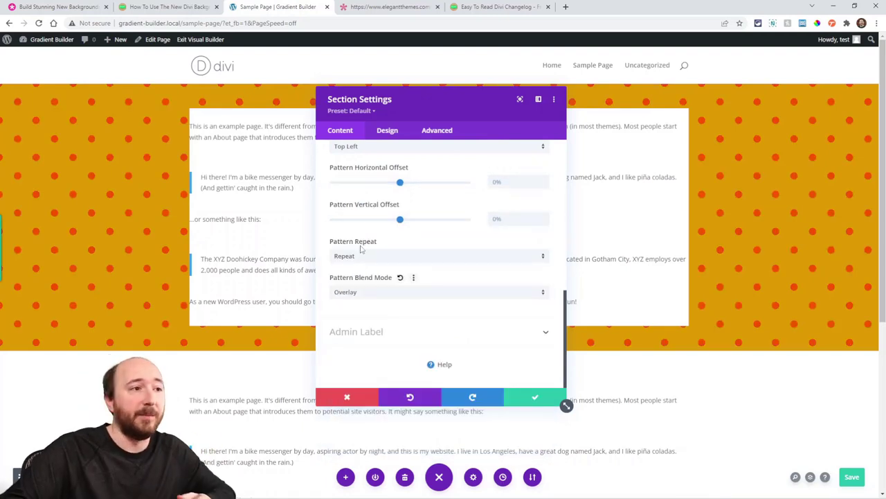
left_click(359, 292)
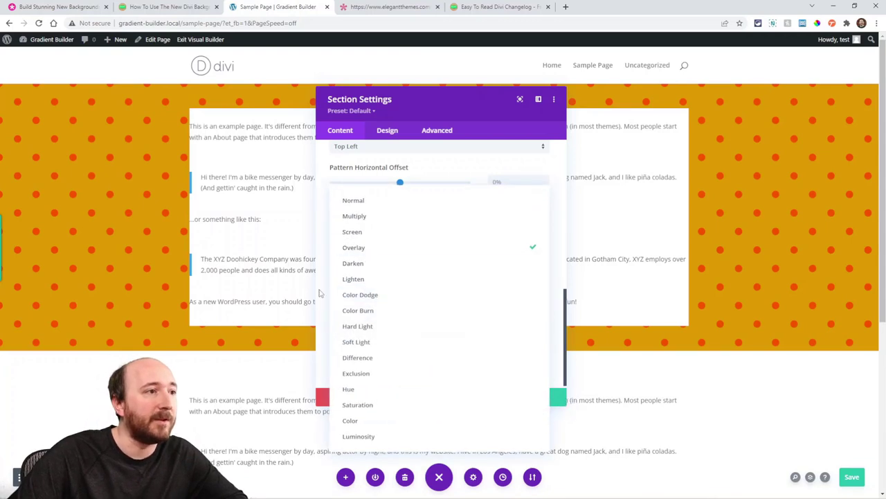
left_click(322, 293)
Reset the section's background to remove the orange color and the Polka Dots pattern.
scroll(365, 296, "up", 1)
scroll(365, 295, "up", 5)
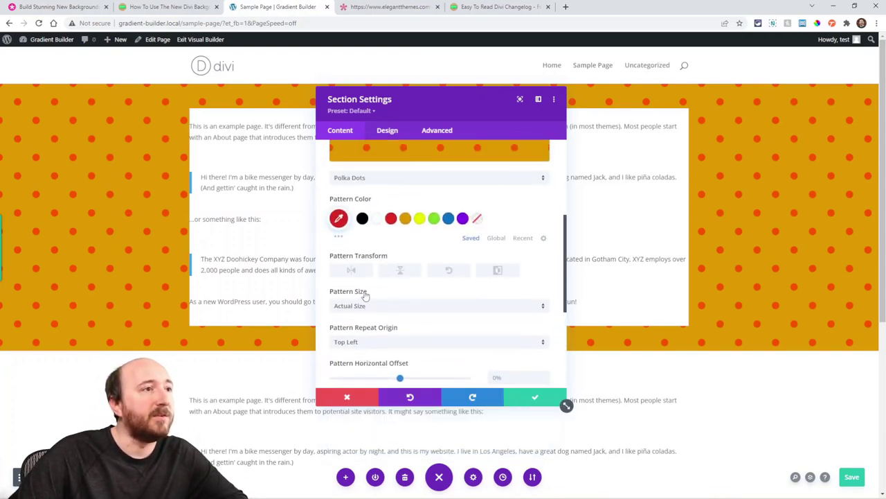
scroll(405, 314, "up", 4)
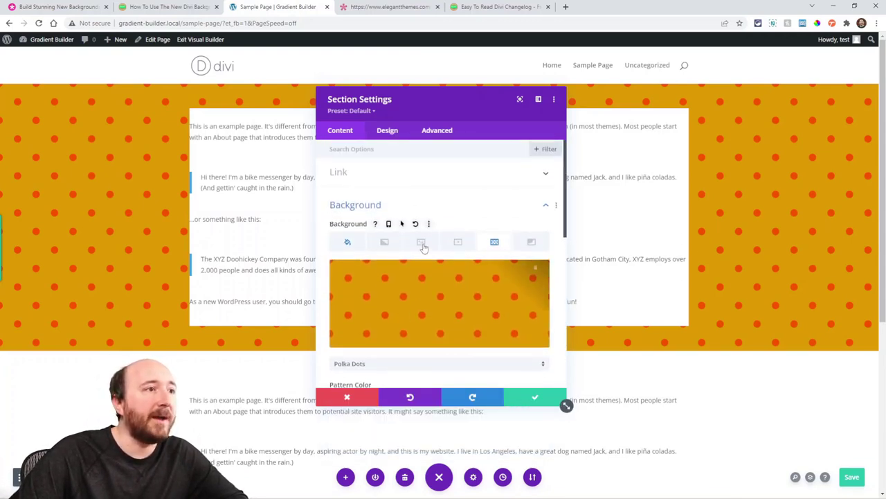
right_click(374, 208)
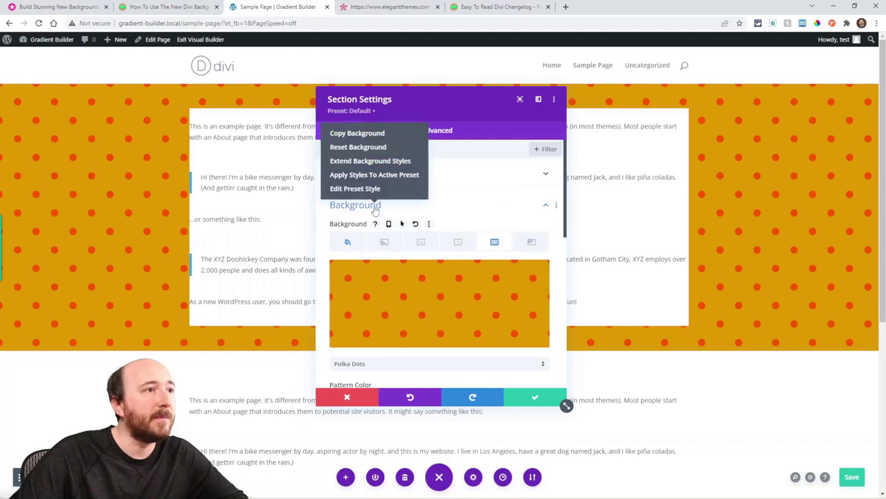
left_click(347, 147)
Add a Layer Blob background mask to the section and set the mask color to black (#000000).
left_click(532, 243)
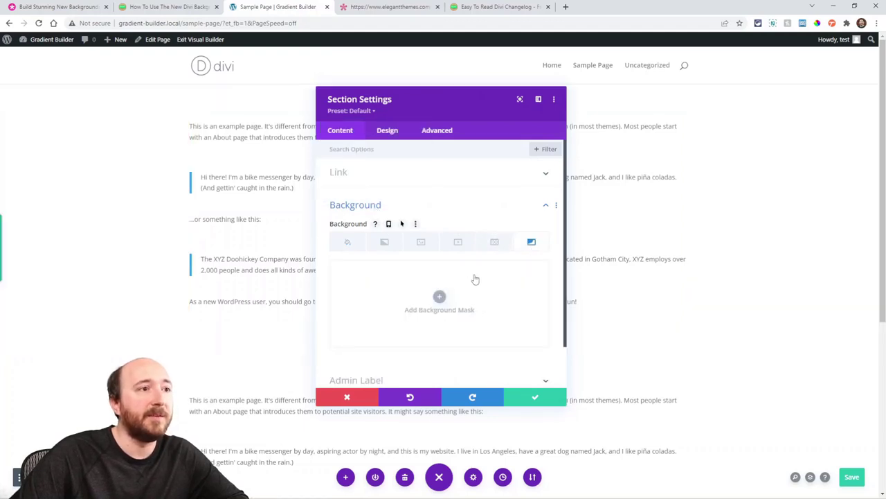
left_click(439, 297)
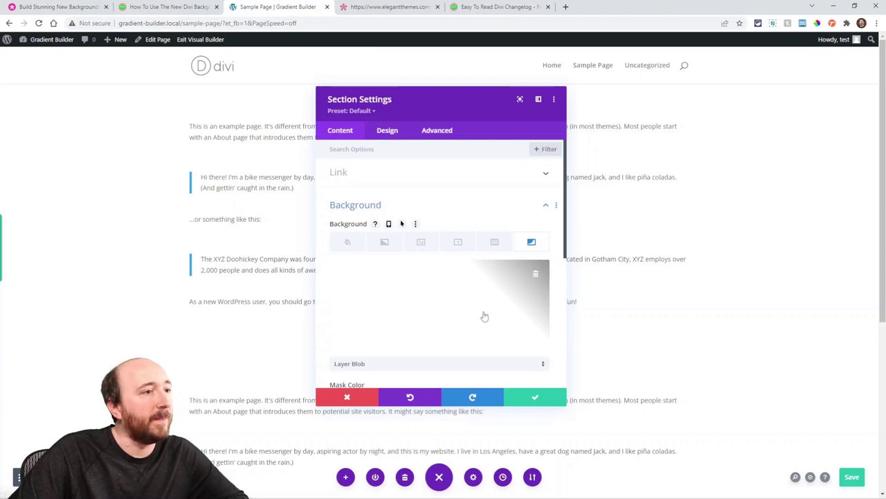
scroll(484, 316, "down", 1)
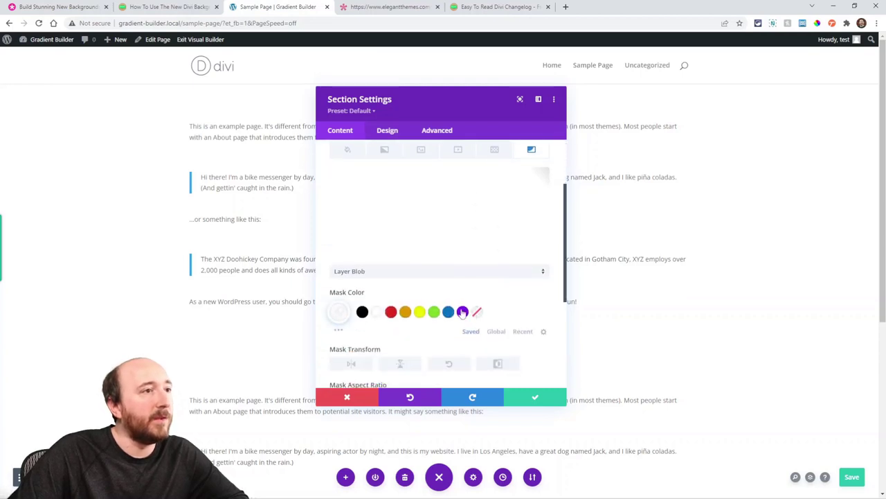
left_click(362, 312)
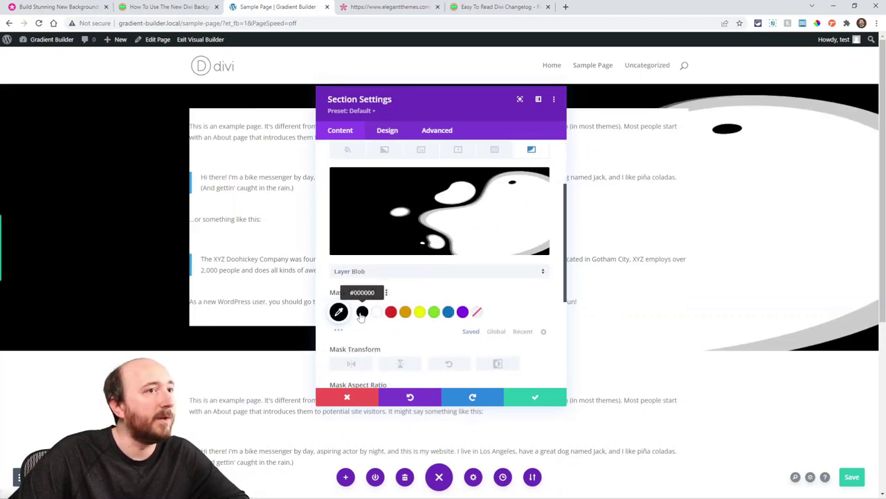
Change the section's background mask to Blades and set the mask color to the saved red swatch.
left_click_drag(416, 112, 398, 122)
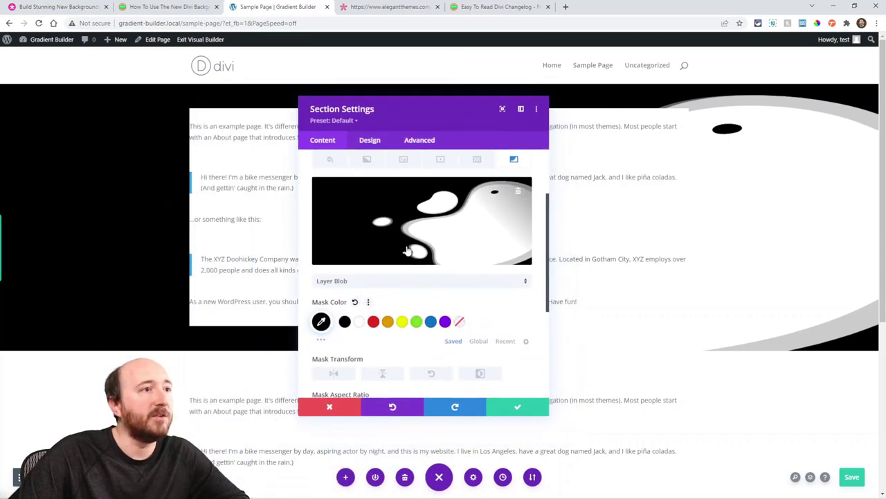
left_click(367, 283)
left_click(374, 158)
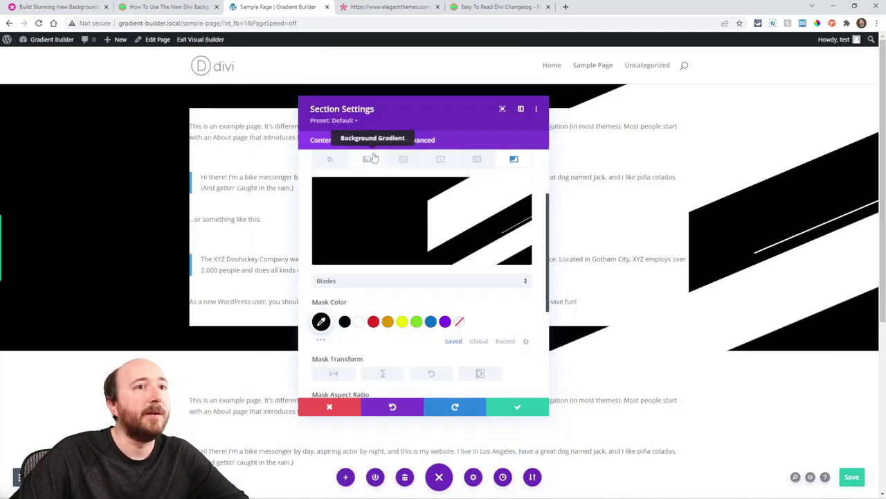
left_click(373, 322)
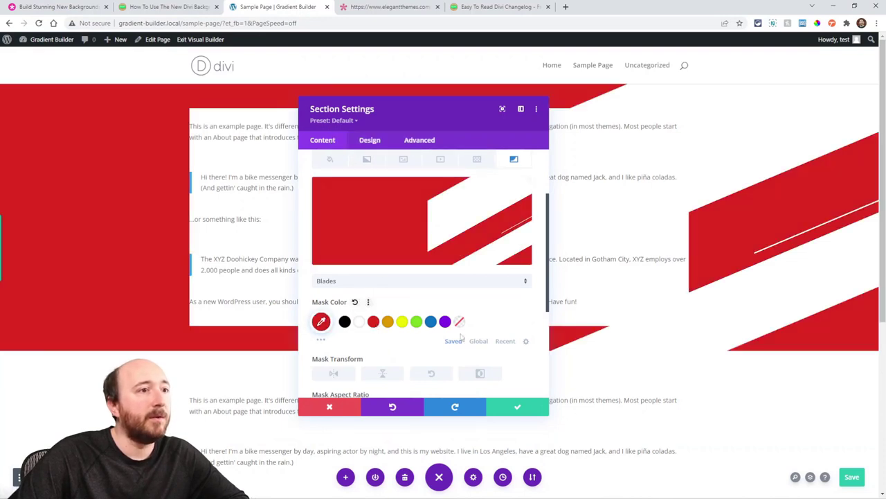
Toggle the Blades mask's inversion on and off, and save the section settings.
left_click(481, 374)
left_click(481, 374)
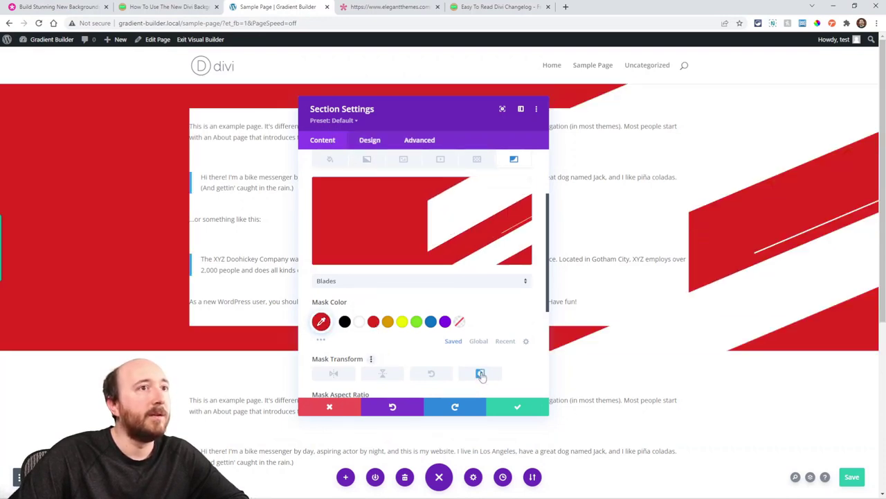
left_click(514, 409)
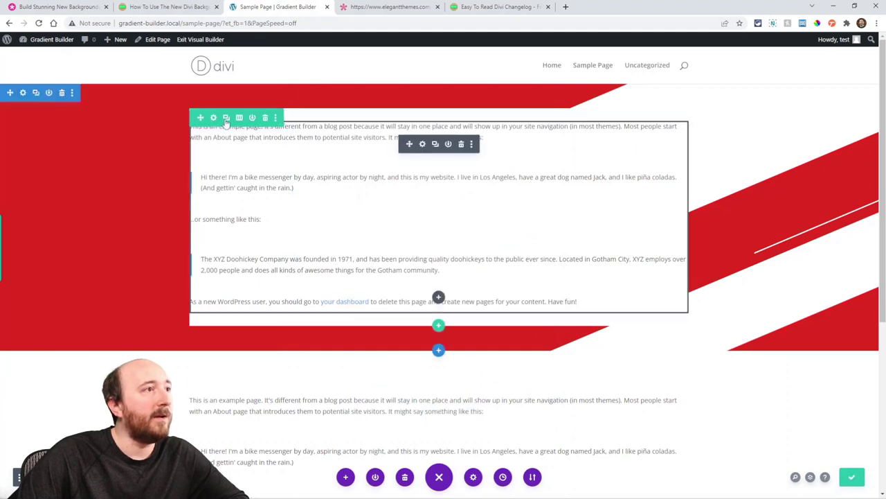
Remove the white background color from the row inside the masked section and save the row settings.
left_click(212, 117)
left_click(348, 326)
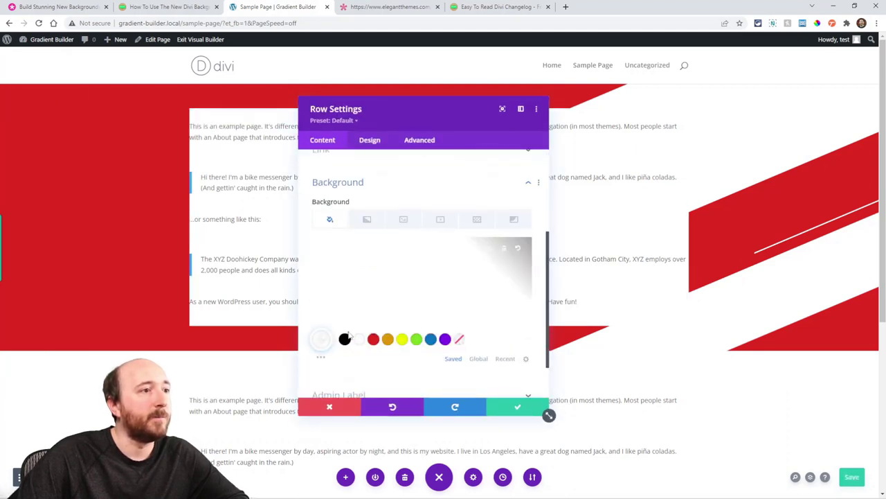
left_click(400, 217)
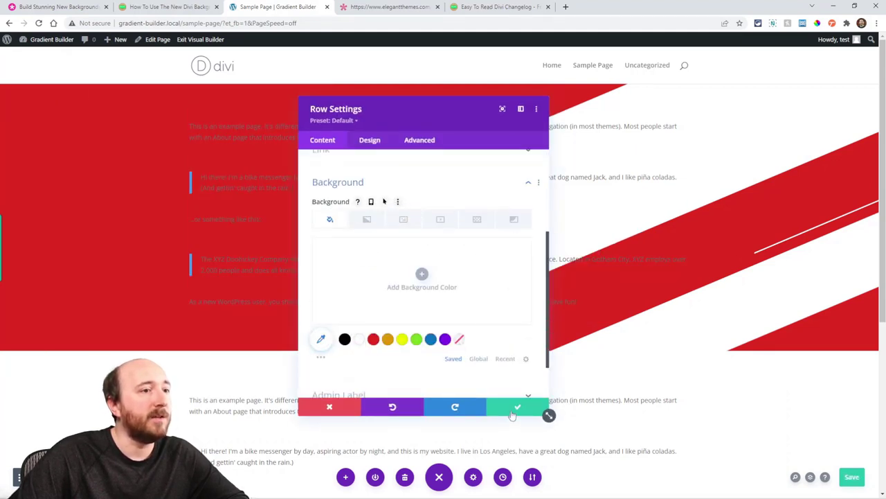
left_click(518, 407)
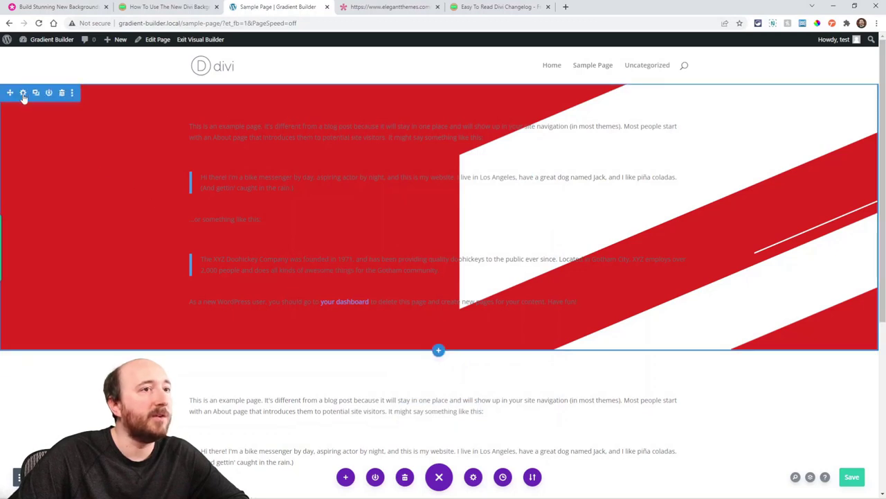
Reopen the top section's settings and change its background mask to Corner Square.
left_click(23, 95)
left_click(361, 216)
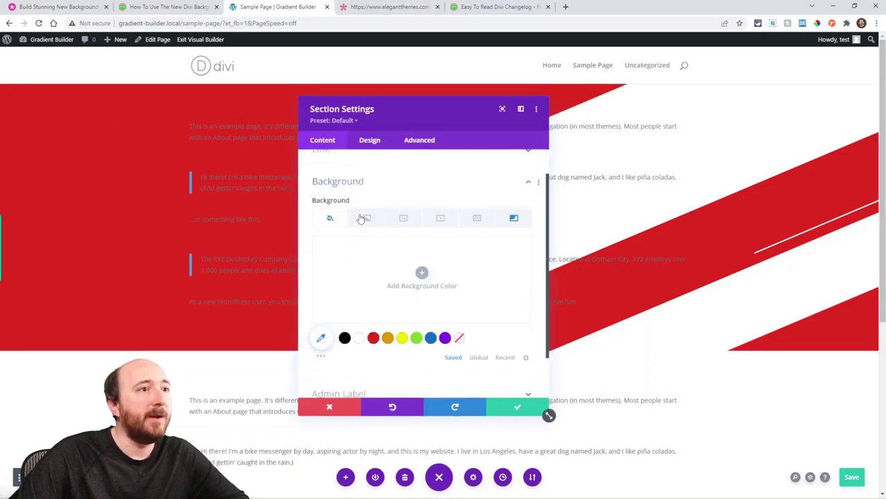
left_click(513, 200)
left_click(456, 274)
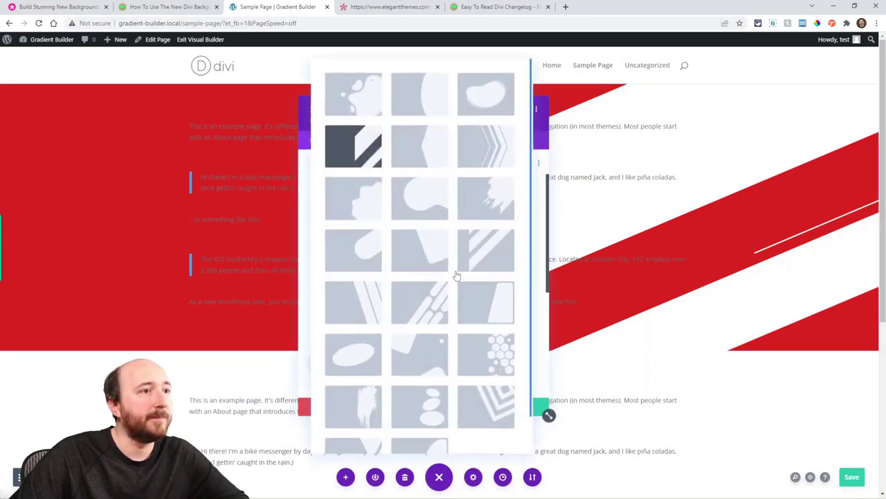
left_click(412, 255)
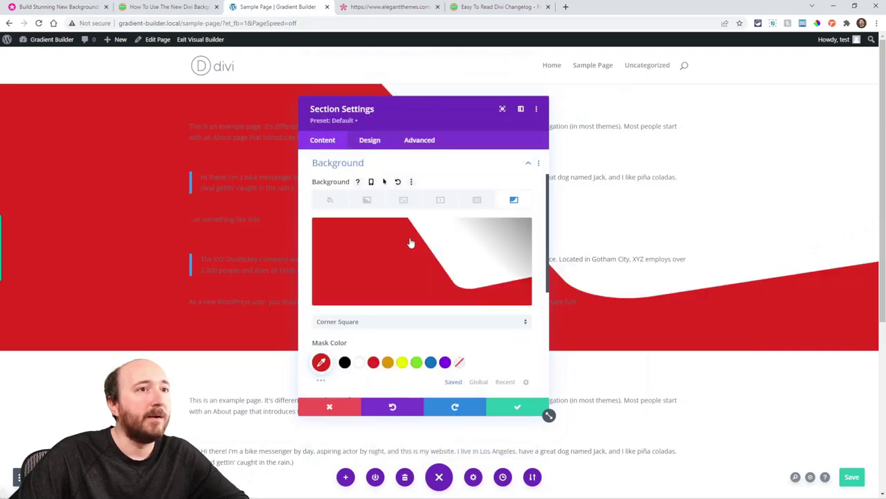
Move the settings window aside and invert the Corner Square mask.
left_click_drag(415, 123, 217, 120)
scroll(270, 345, "down", 3)
scroll(246, 358, "down", 3)
left_click(268, 303)
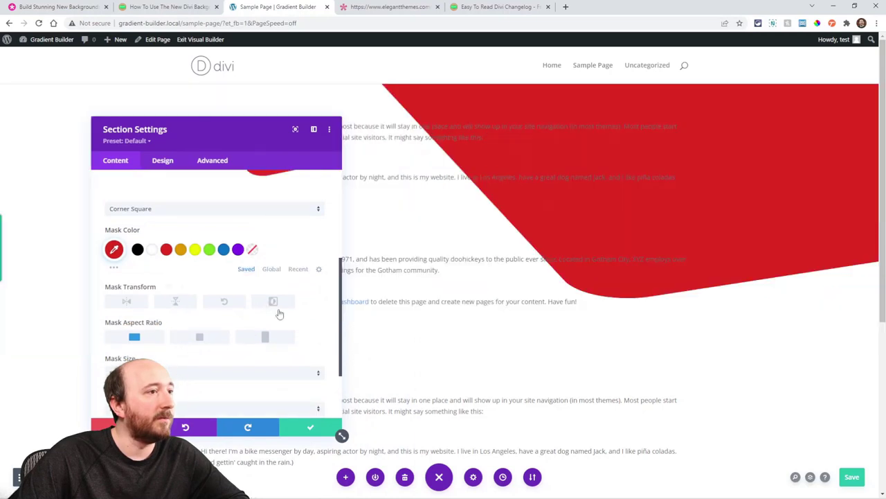
Try the square and portrait mask aspect ratios, and return to landscape.
left_click(199, 337)
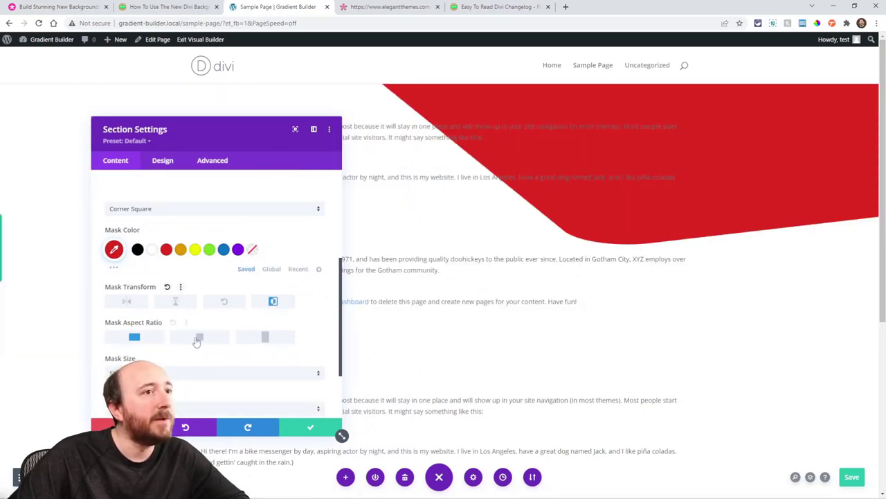
left_click(268, 337)
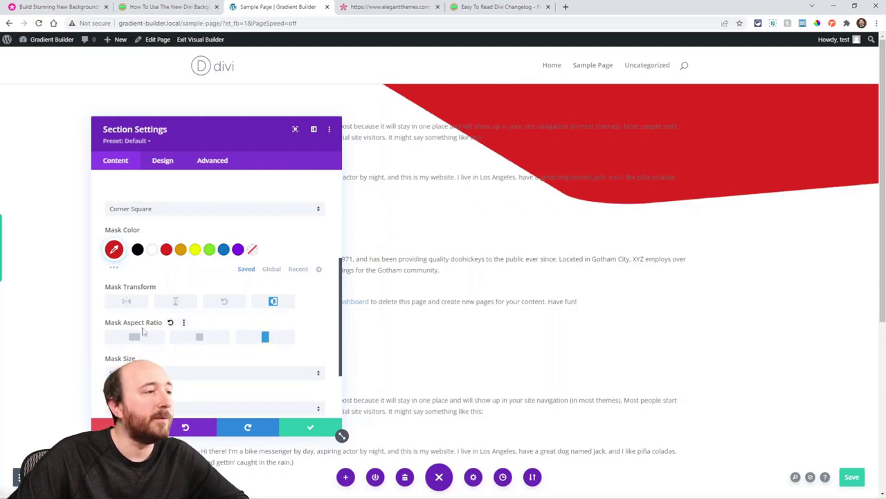
left_click(134, 337)
Flip the Corner Square mask vertically and horizontally, keeping the settings window clear of the shape.
left_click(177, 303)
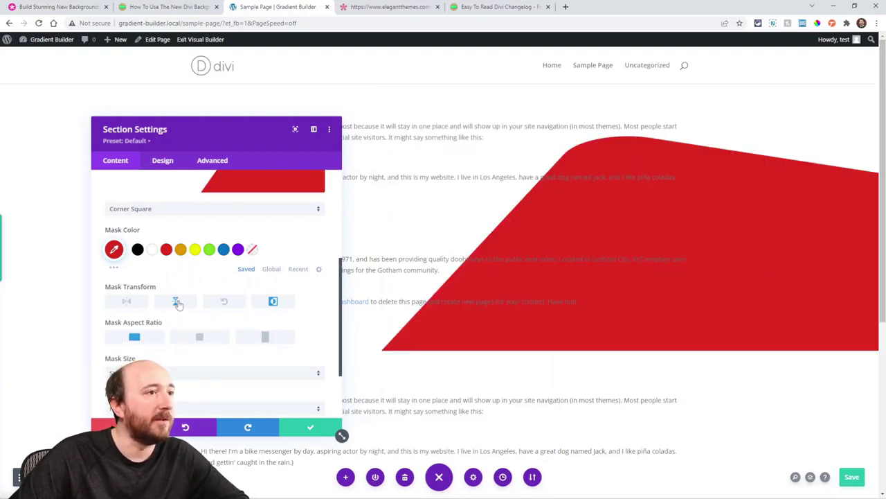
left_click(121, 308)
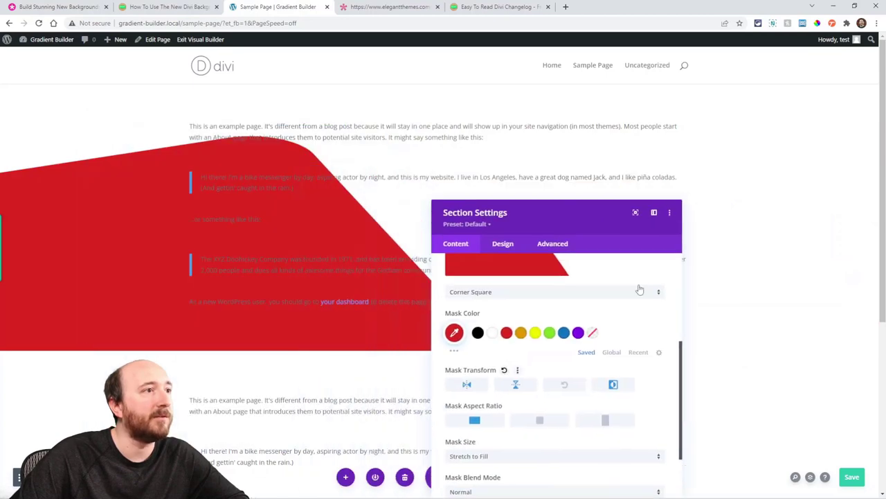
left_click_drag(548, 141, 489, 141)
Rotate the Corner Square mask and turn its inversion off.
scroll(480, 277, "down", 5)
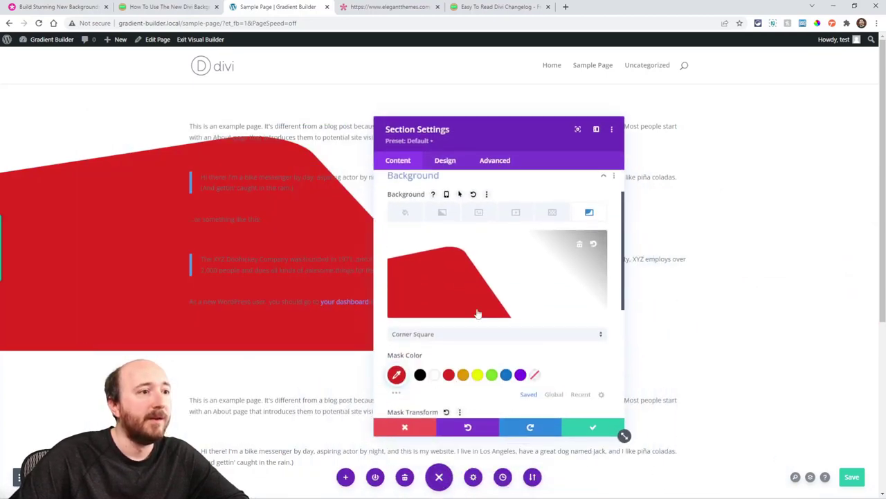
left_click(511, 304)
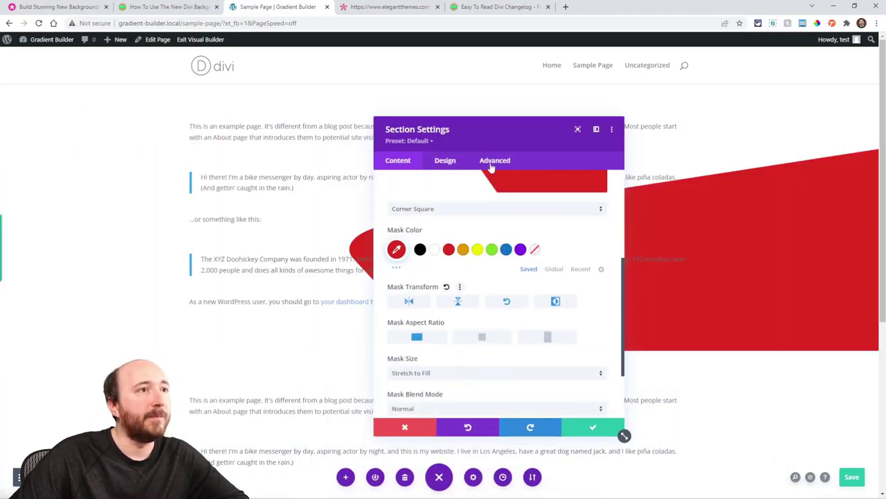
left_click_drag(495, 144, 261, 140)
left_click(351, 299)
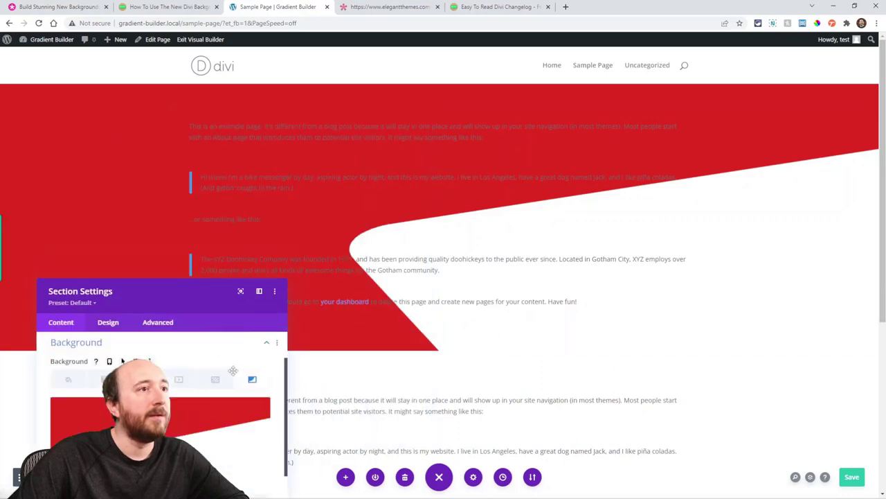
Reposition the settings window and change the section's background mask to Corner Pill.
left_click_drag(208, 285, 285, 101)
scroll(231, 281, "down", 1)
scroll(230, 281, "down", 2)
left_click(166, 227)
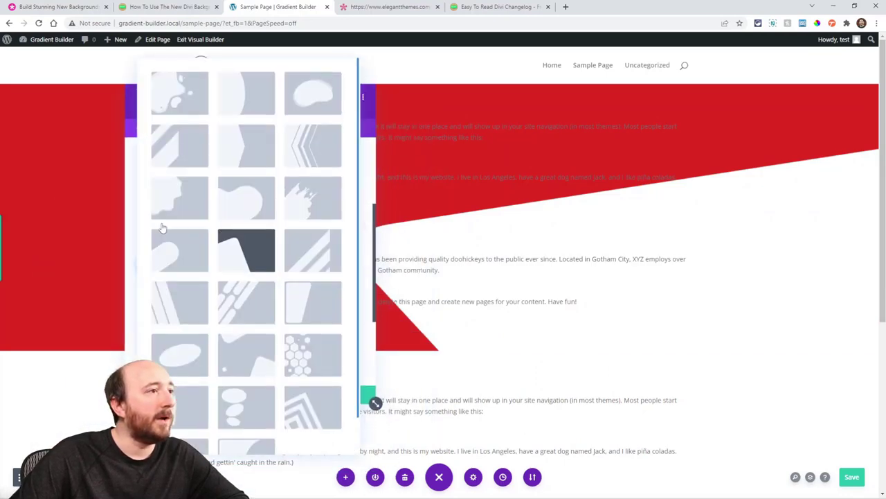
left_click(181, 260)
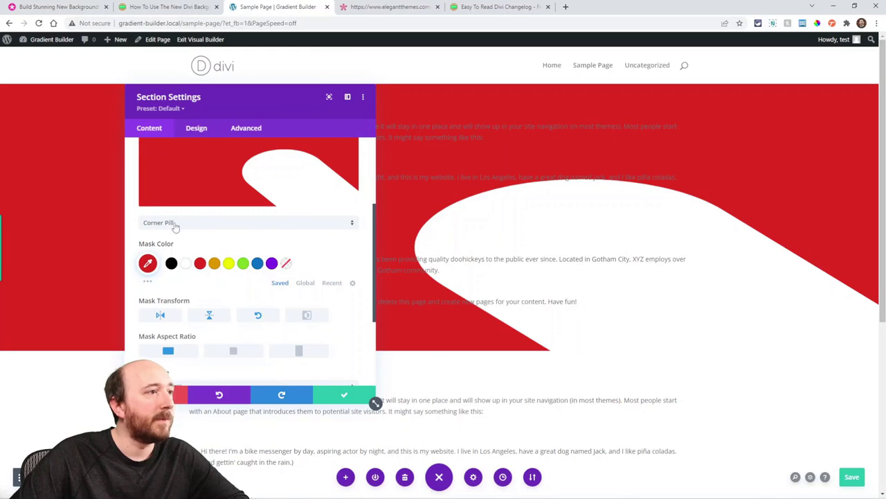
Change the mask to Diagonal Lines and turn off its horizontal flip, vertical flip and rotation.
left_click(173, 223)
left_click(186, 305)
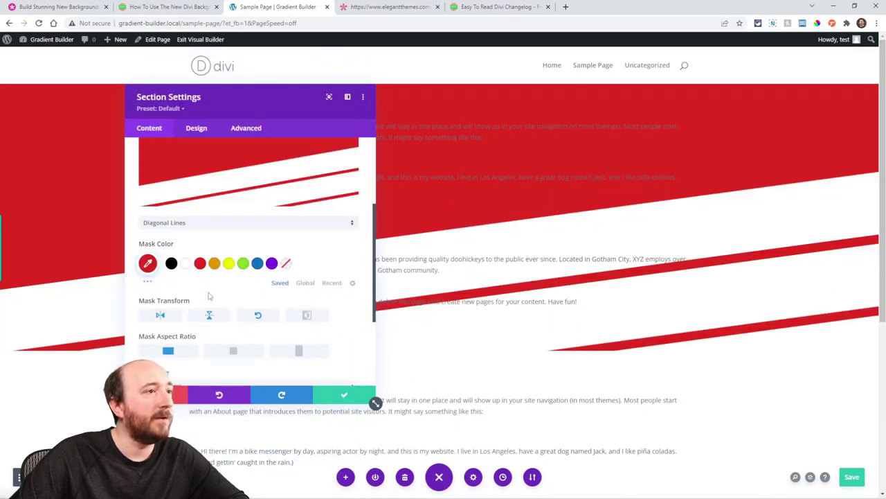
left_click(225, 319)
left_click(162, 316)
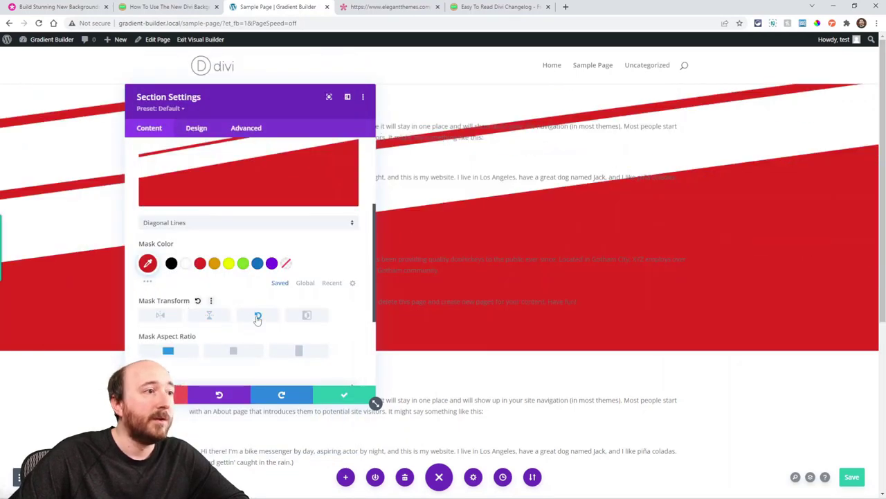
left_click(258, 317)
Set the Diagonal Lines mask's size to Fit.
scroll(257, 319, "down", 3)
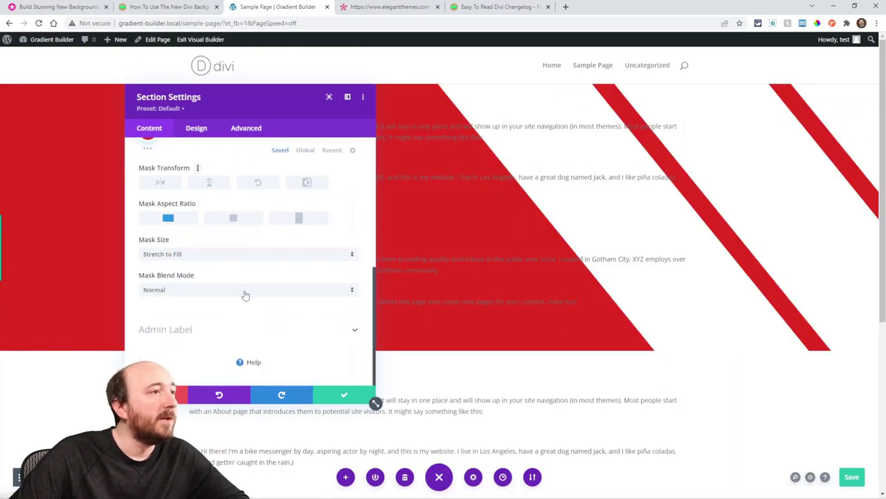
left_click(178, 255)
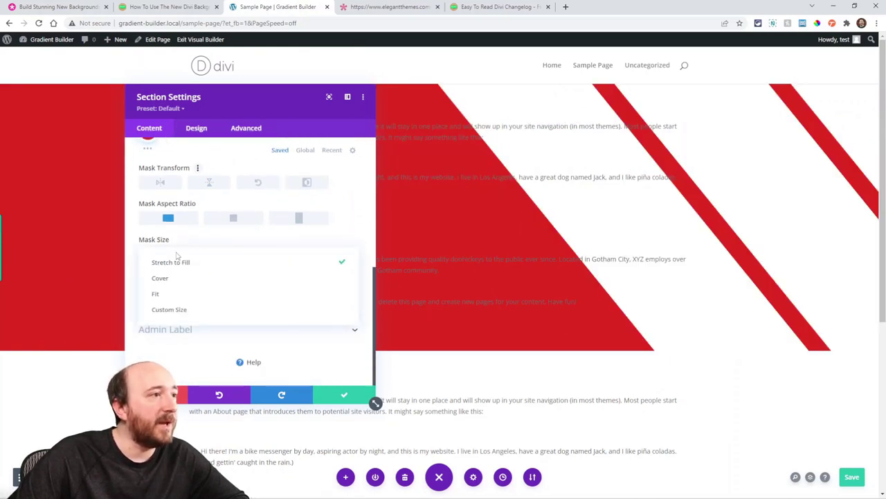
left_click(166, 298)
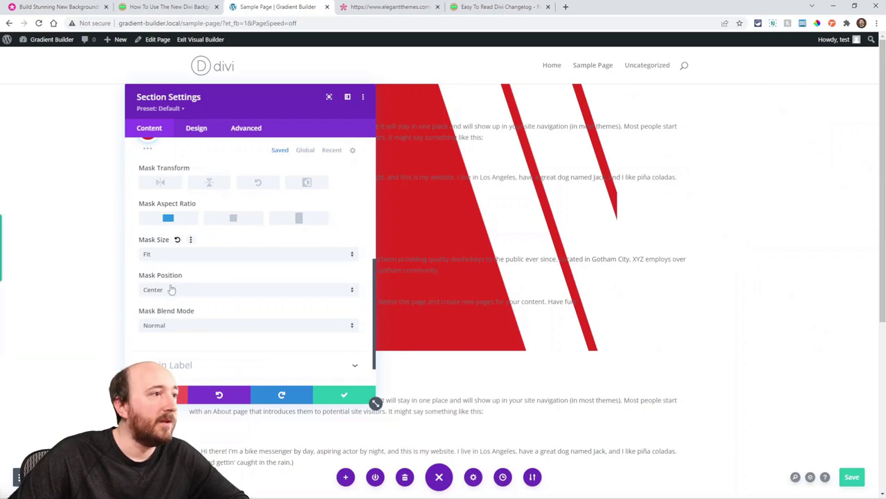
Switch the mask size to Custom Size, set the mask width to 58% and increase the mask height.
left_click(161, 255)
left_click(168, 310)
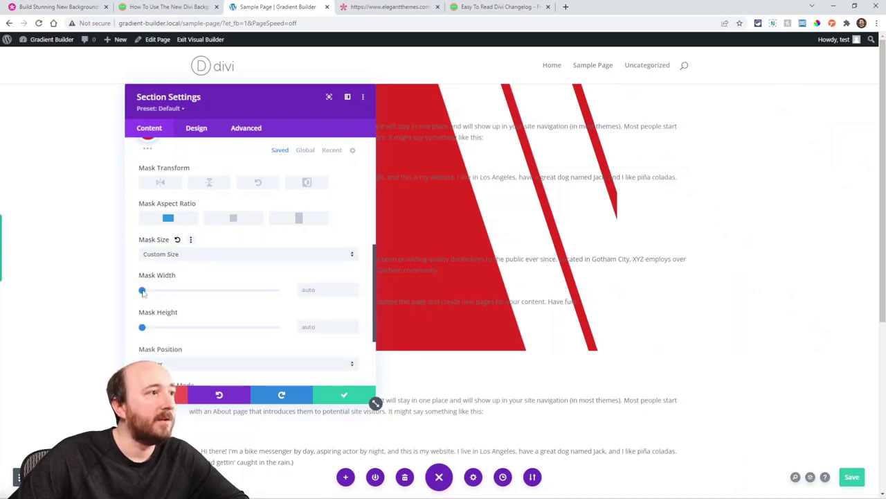
left_click_drag(142, 291, 224, 298)
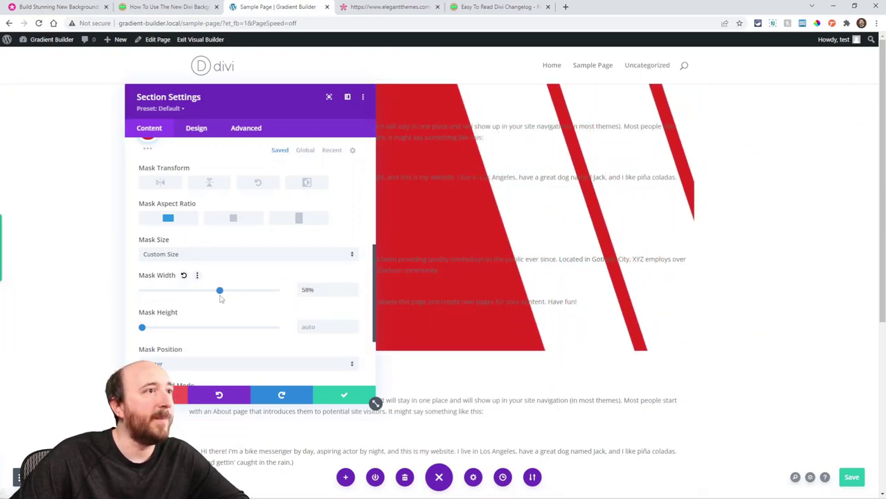
left_click_drag(142, 326, 239, 336)
Set the mask size to Cover, reset it to its default, and choose Cover again.
left_click_drag(261, 104, 265, 80)
scroll(236, 298, "down", 2)
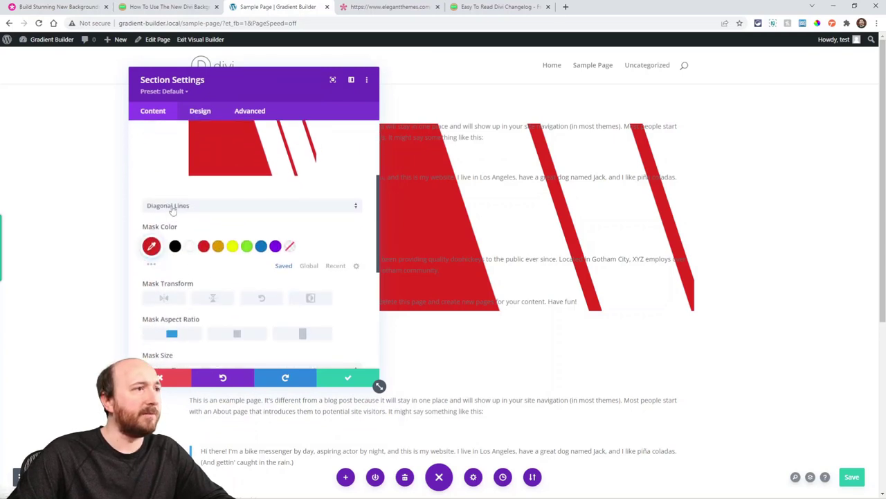
scroll(203, 277, "down", 4)
left_click(182, 235)
left_click(168, 255)
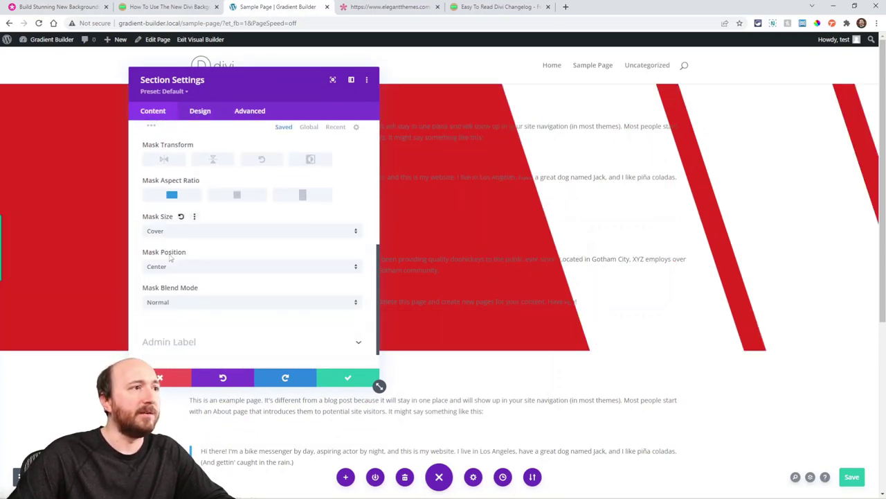
left_click(181, 217)
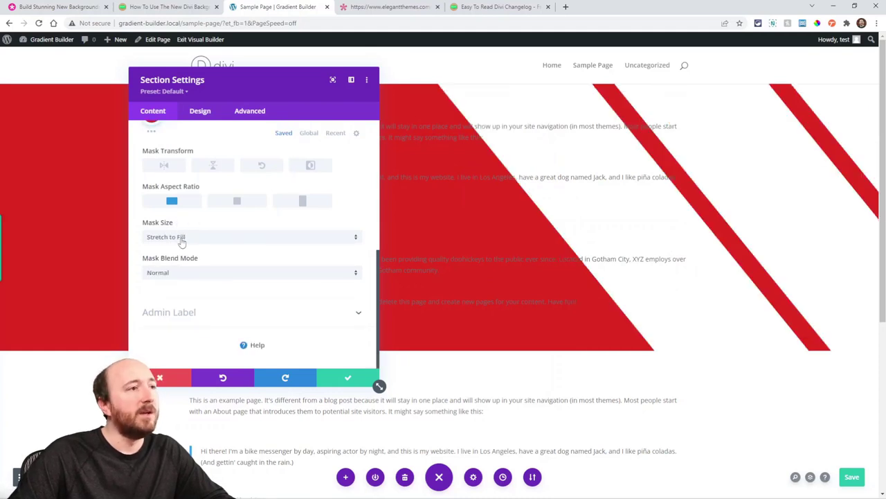
left_click(181, 238)
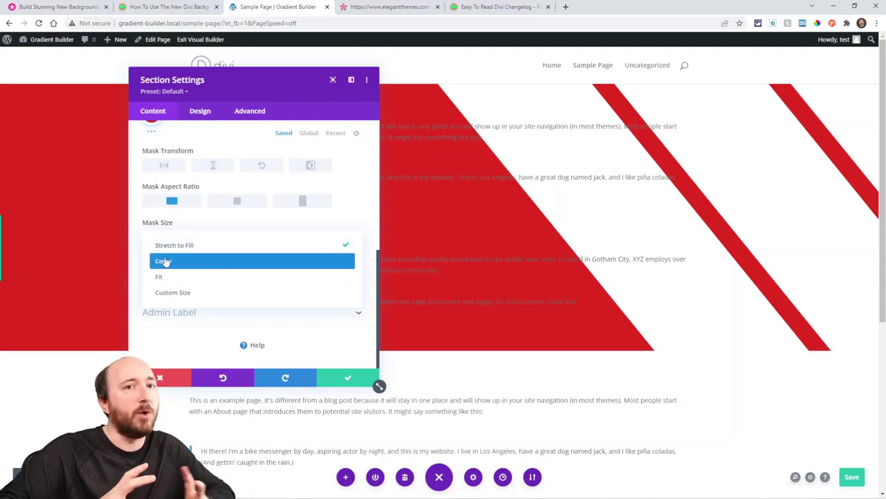
left_click(164, 261)
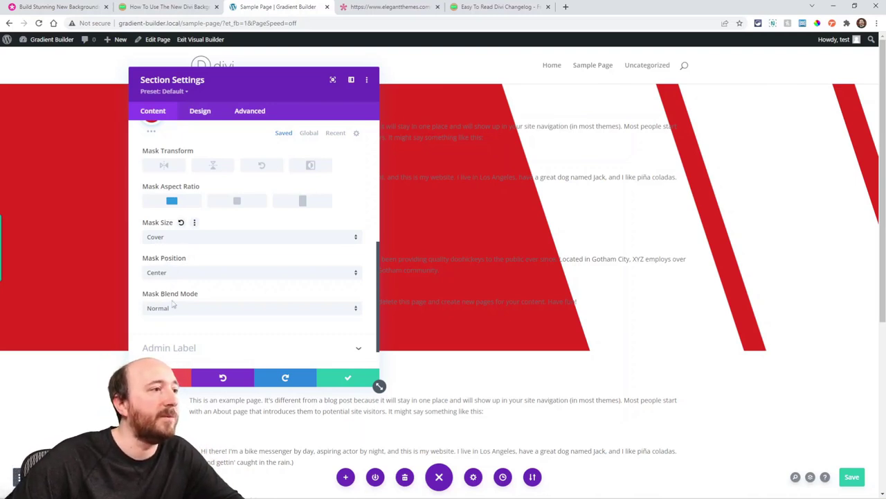
Add the Polka Dots background pattern and the default blue-to-green background gradient to the masked section.
scroll(263, 305, "up", 2)
scroll(259, 288, "up", 3)
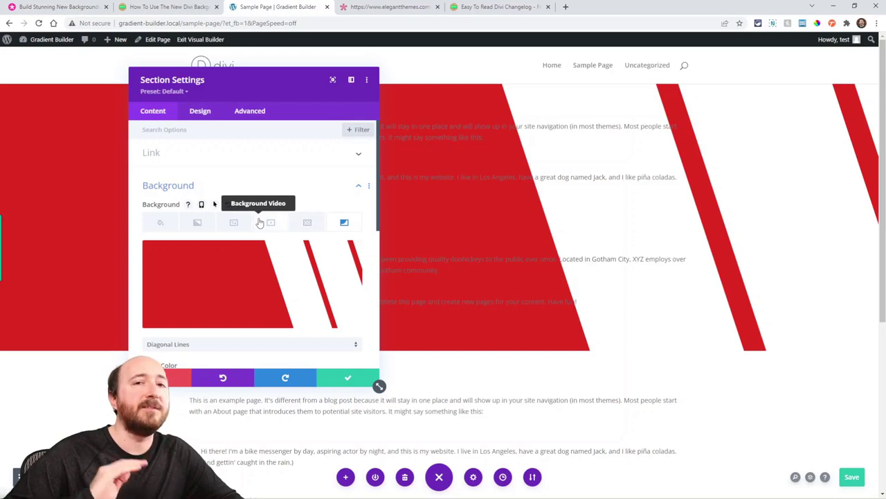
left_click(307, 223)
left_click(273, 272)
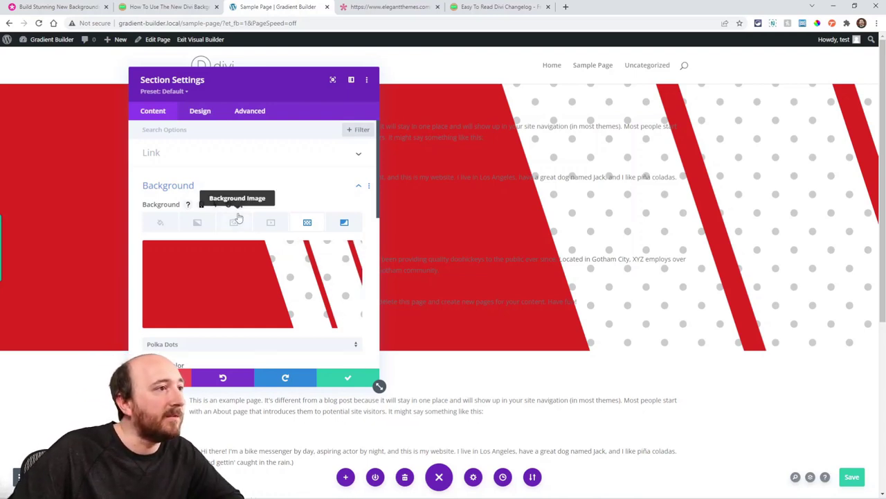
left_click(198, 223)
left_click(247, 279)
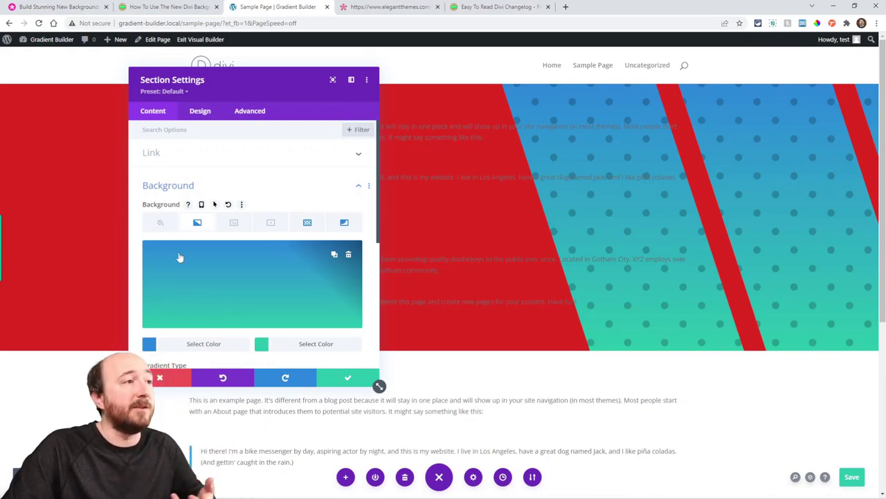
Look through the section's background color, image, pattern and mask options, and save the section settings.
left_click(159, 224)
left_click(252, 279)
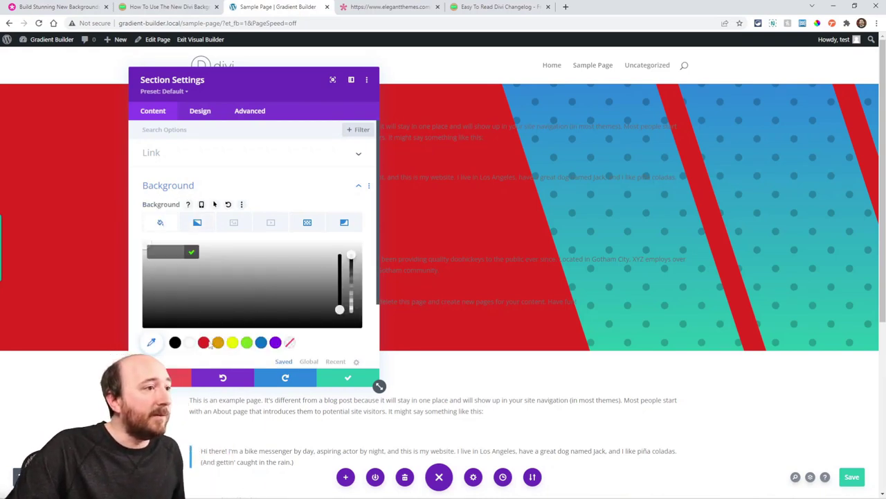
left_click(234, 223)
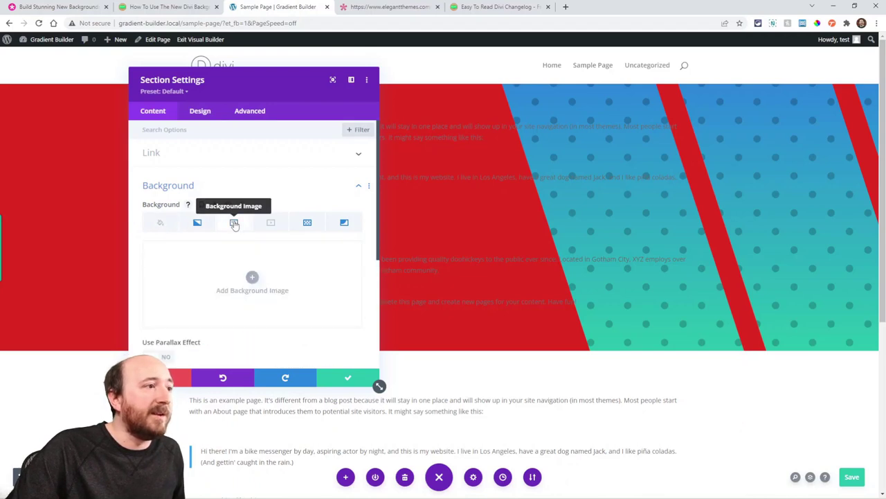
left_click(308, 223)
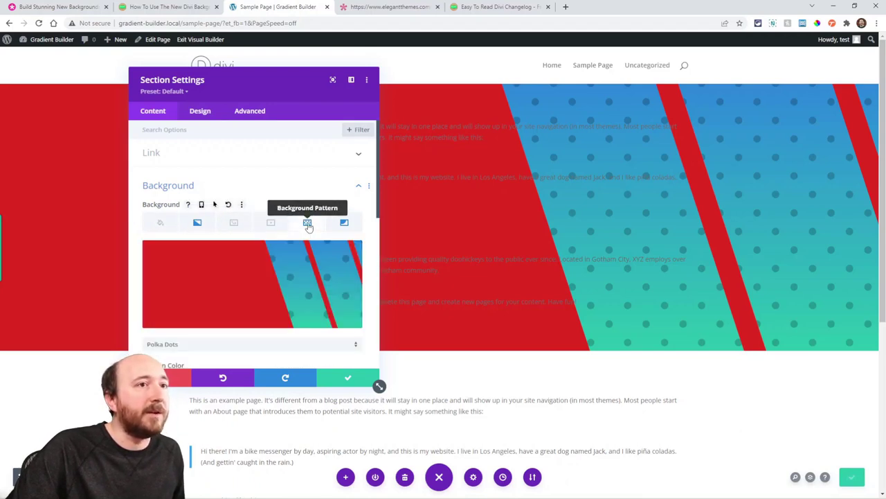
left_click(345, 223)
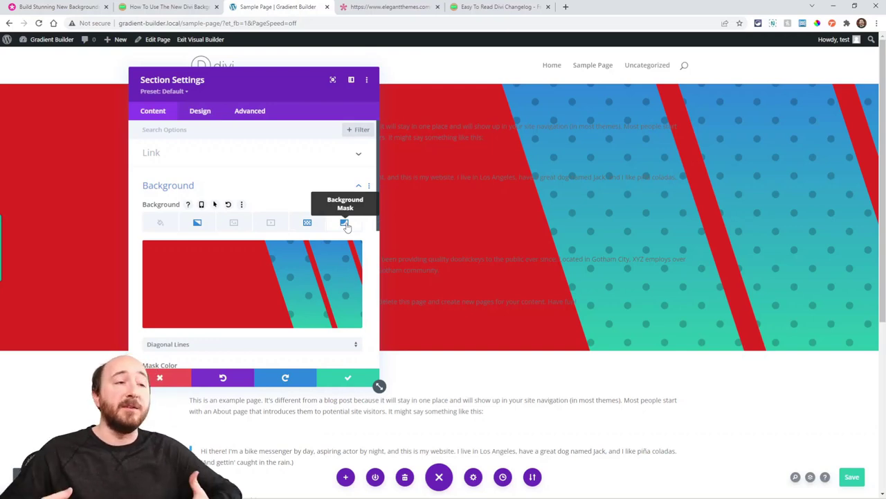
left_click(348, 378)
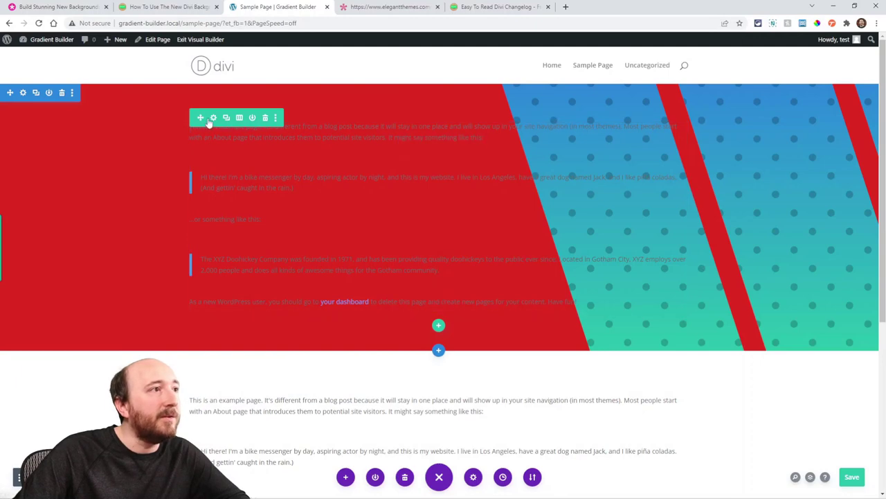
Give the text module in the top section a white (#ffffff) background, and save the module settings and the page.
left_click(423, 144)
scroll(238, 293, "down", 5)
left_click(186, 285)
left_click(190, 291)
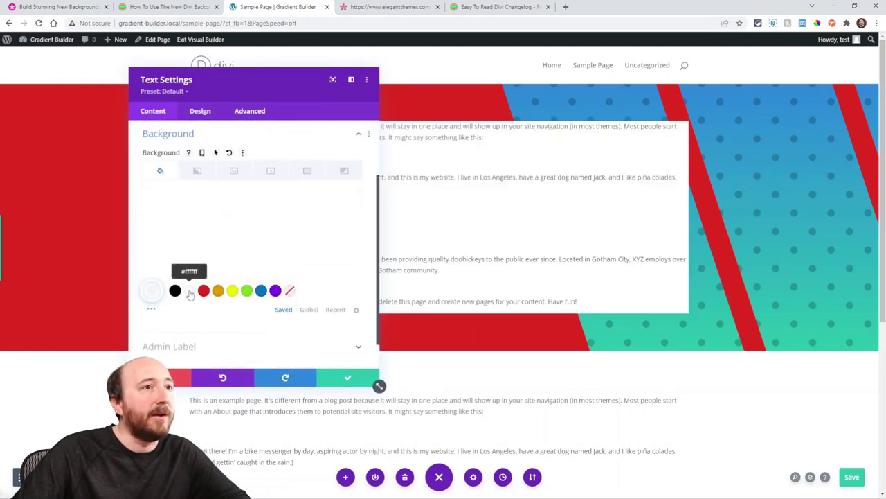
left_click(337, 378)
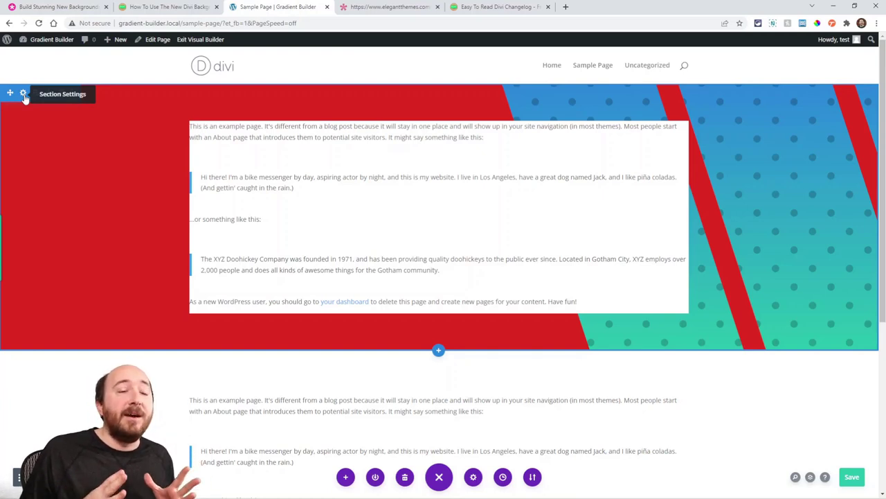
key("ctrl+s")
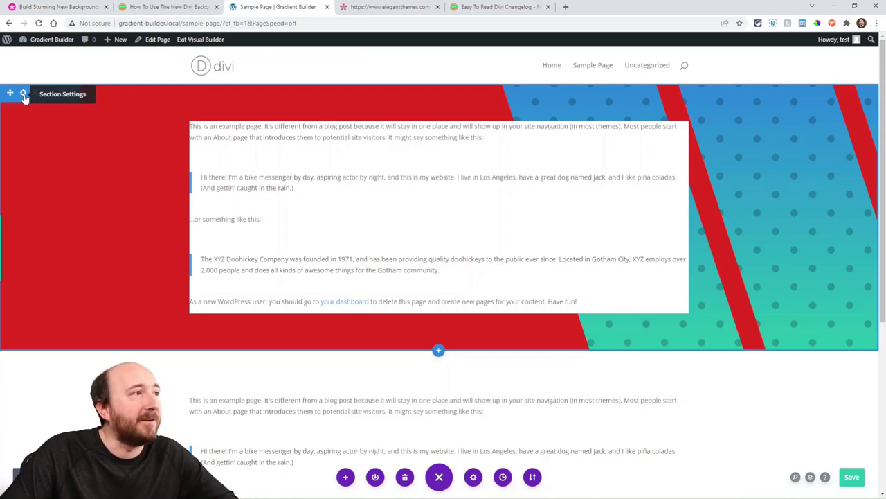
Reopen the top section's settings to show its background image and gradient options, and save them.
left_click(23, 93)
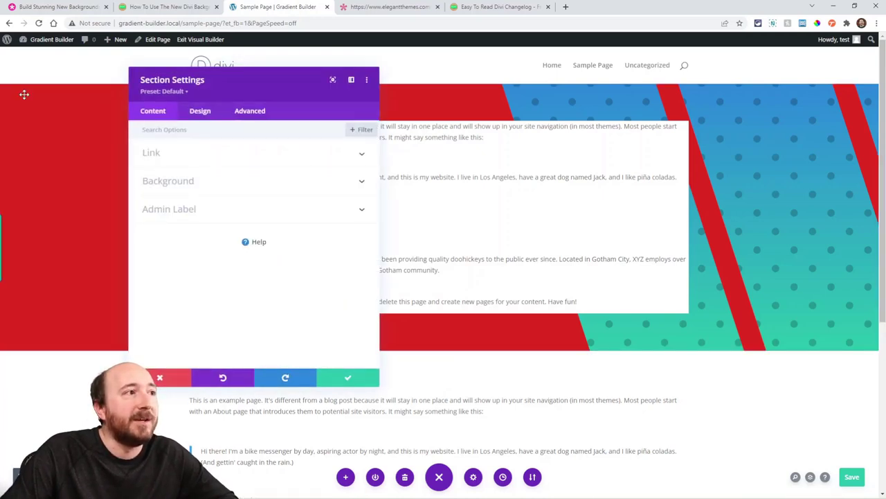
left_click(170, 181)
left_click(234, 172)
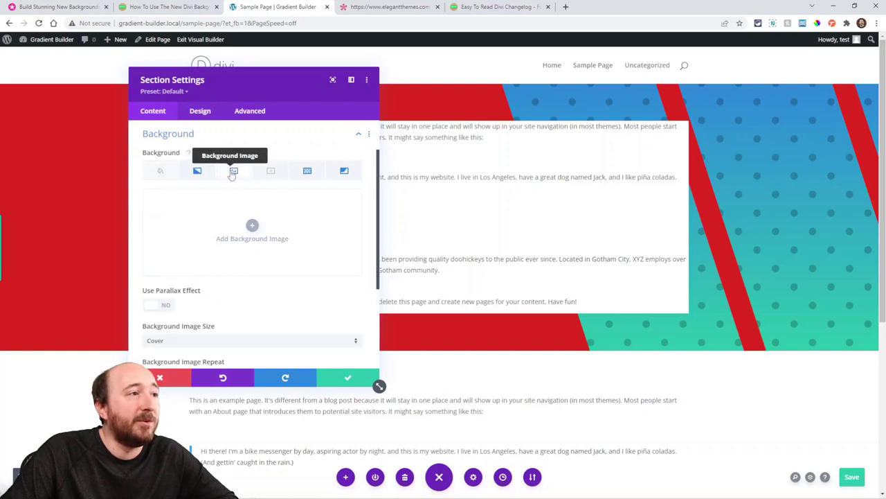
left_click(198, 172)
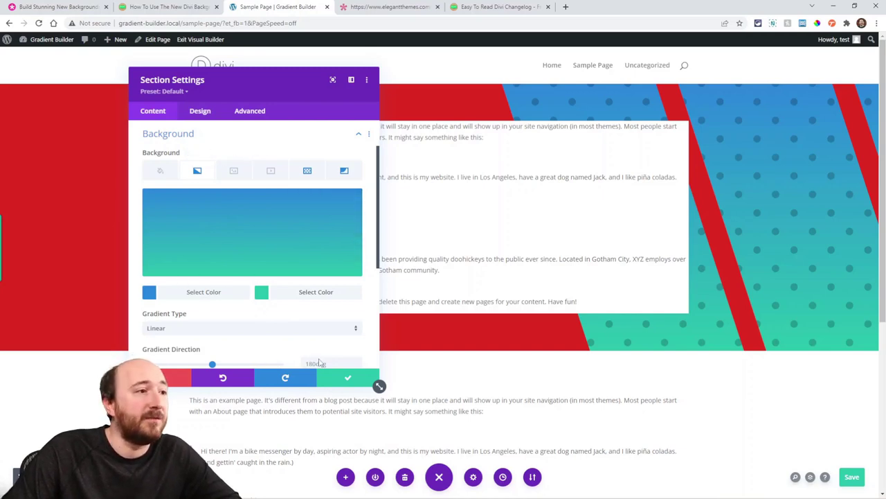
left_click(343, 377)
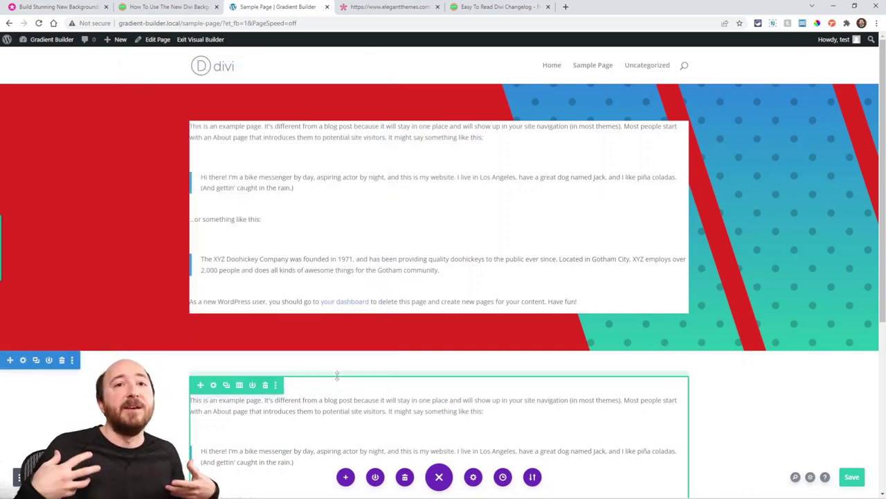